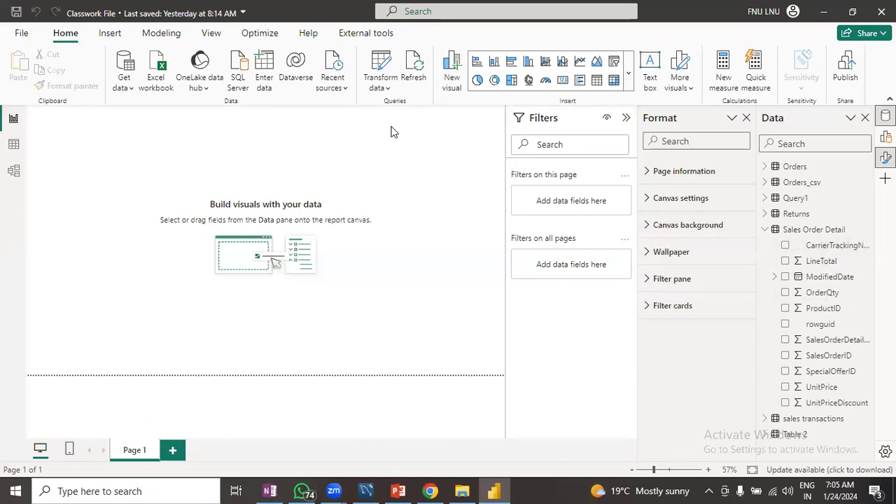
- Insert a stacked column chart on Page 1 and move and enlarge it to fill most of the canvas
left_click(494, 65)
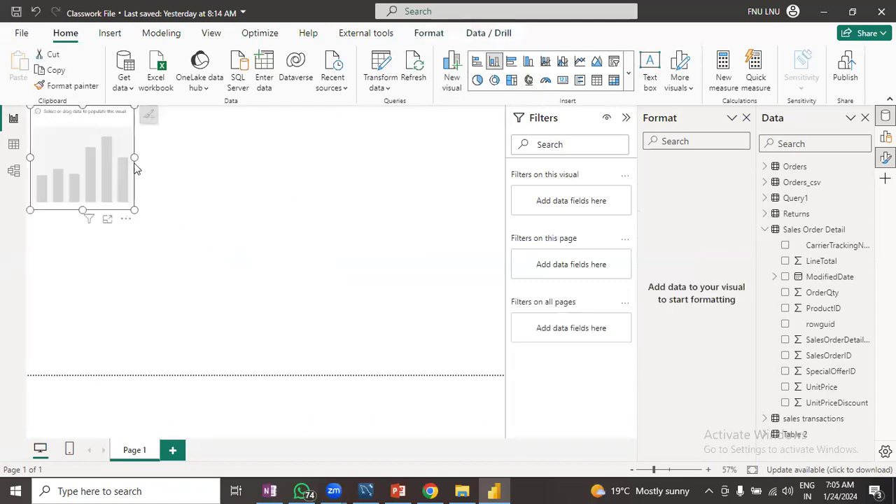
left_click_drag(127, 156, 172, 217)
left_click_drag(178, 273, 456, 357)
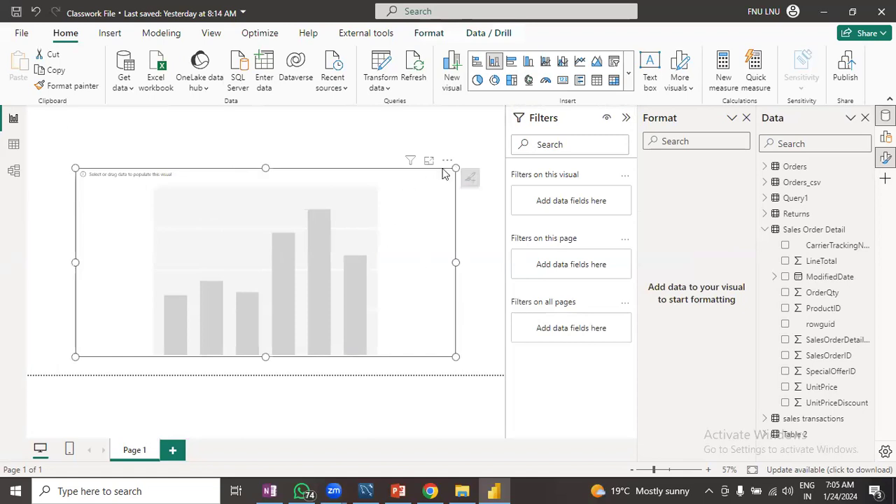
left_click_drag(266, 168, 268, 144)
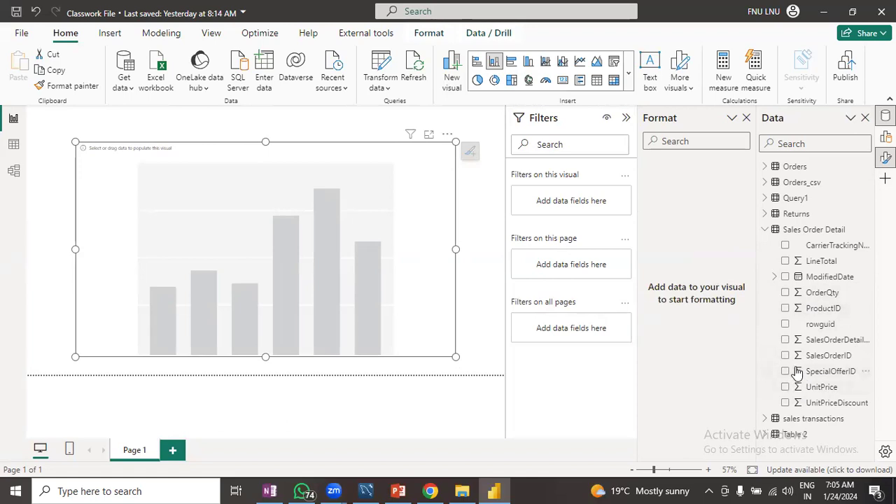
left_click(786, 309)
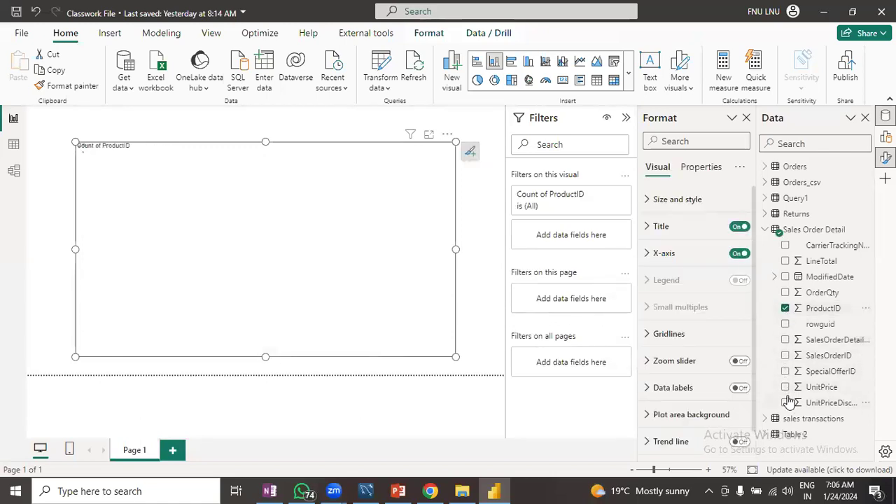
left_click(785, 294)
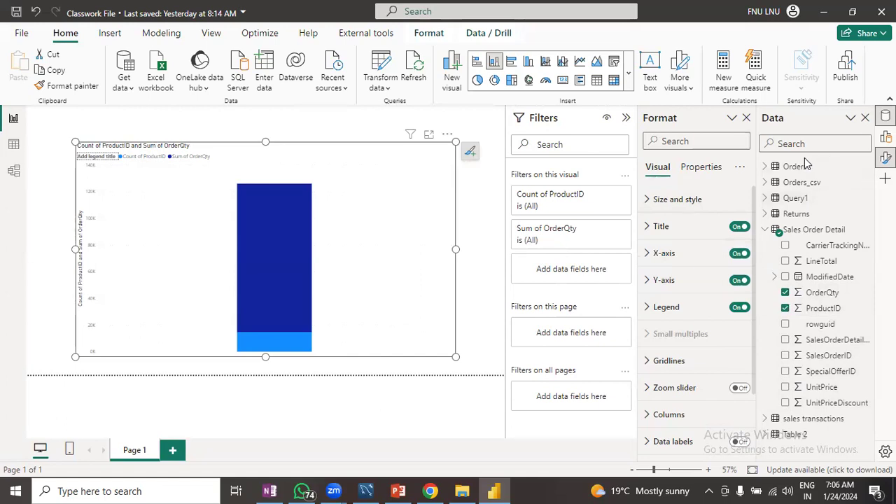
left_click(885, 137)
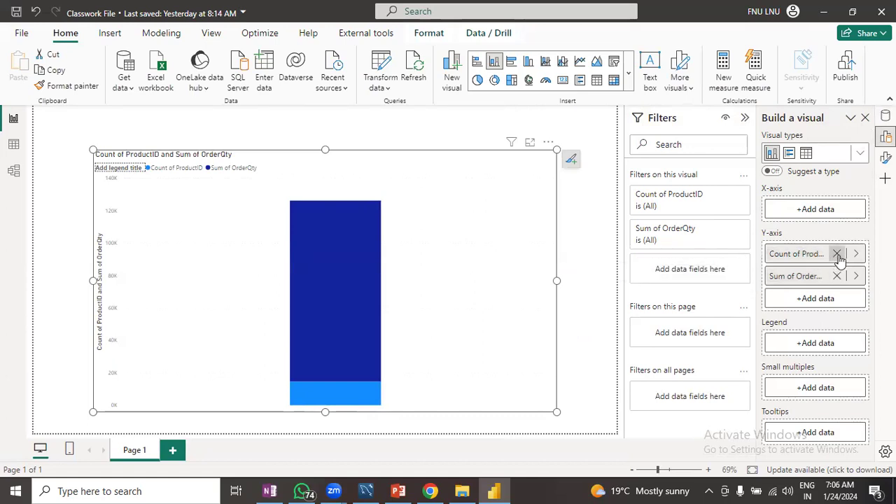
left_click(837, 254)
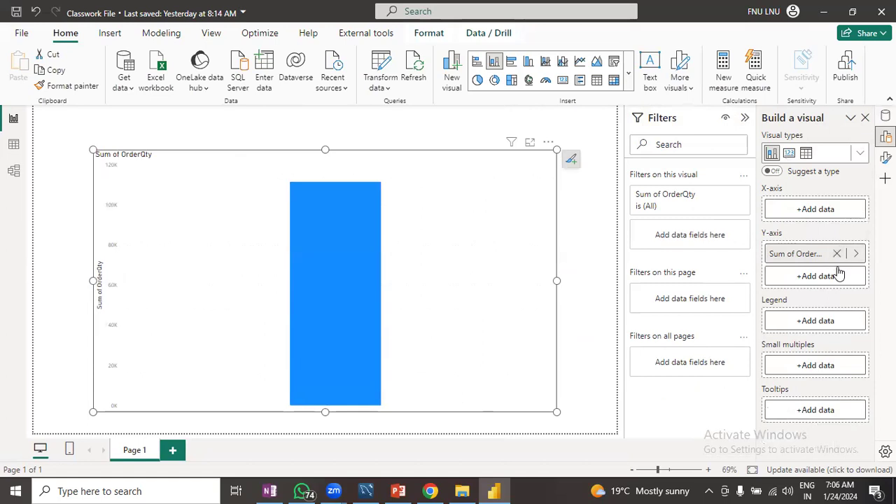
left_click(837, 254)
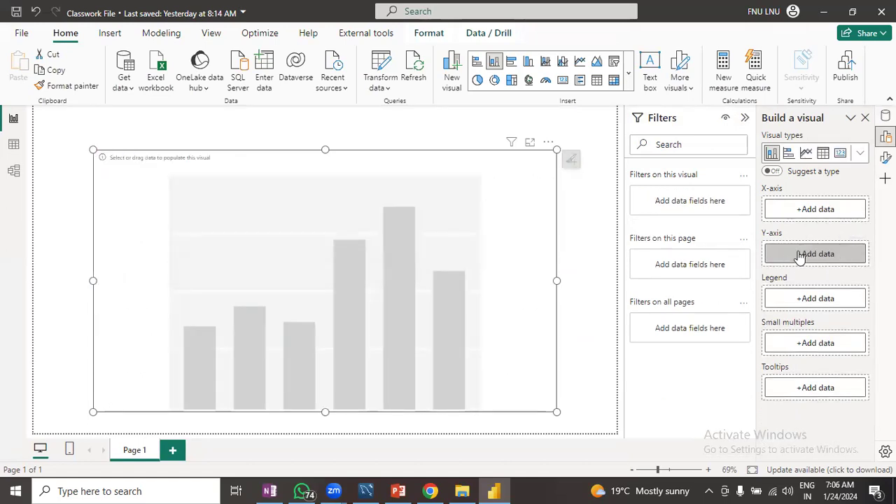
- Add OrderQty from the Sales Order Detail table to the column chart's Y-axis
left_click(799, 256)
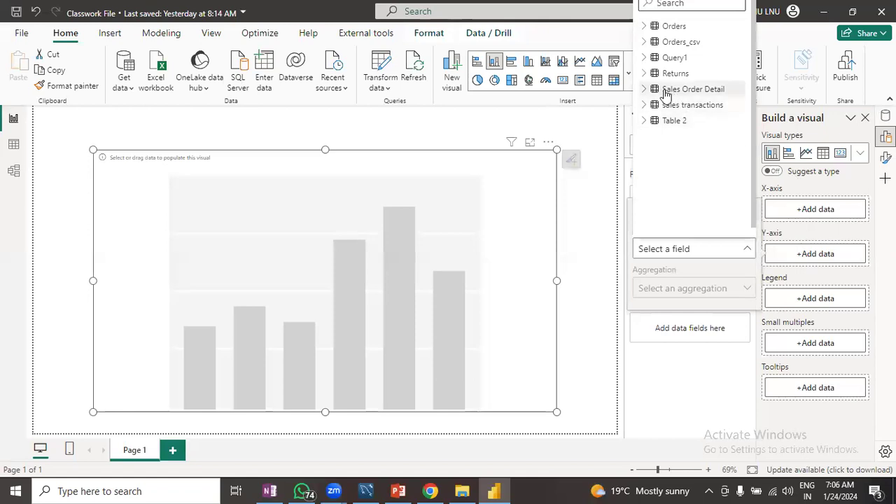
left_click(644, 89)
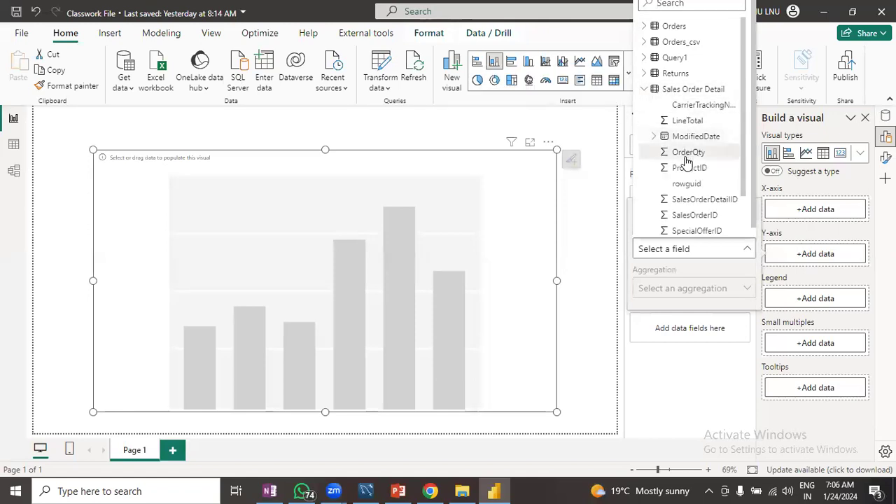
scroll(682, 172, "down", 1)
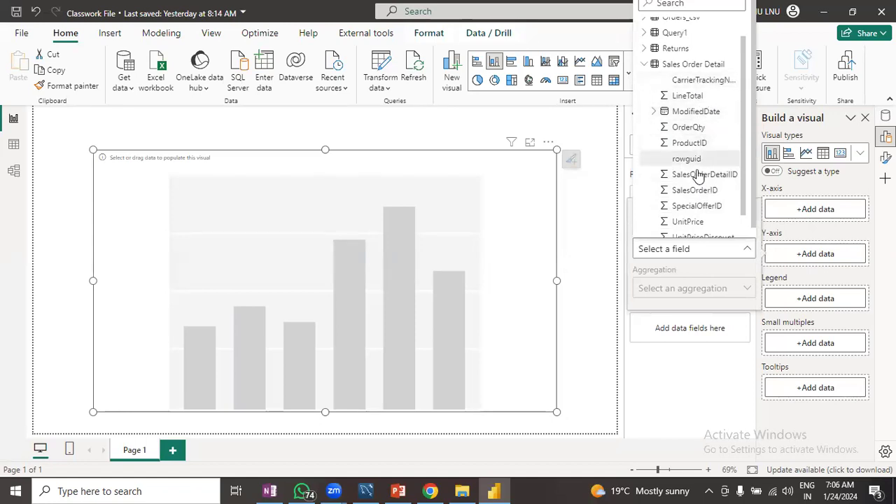
left_click(690, 128)
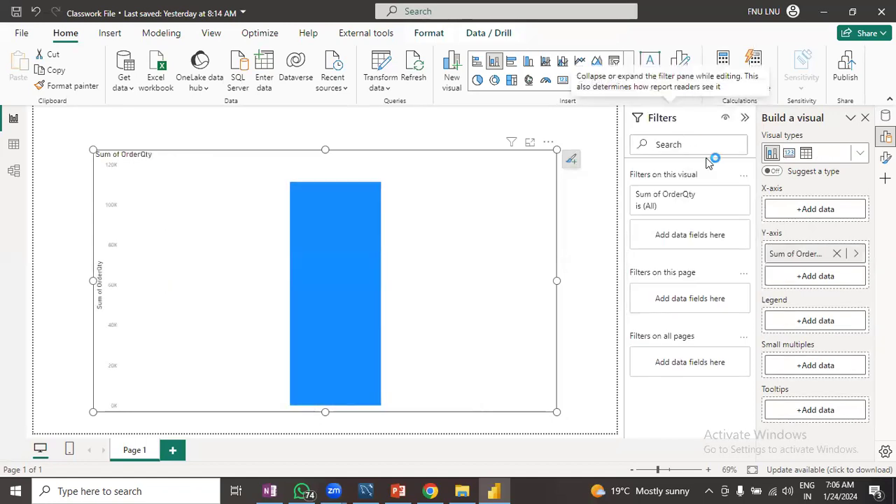
- Add ProductID from the Sales Order Detail table to the column chart's X-axis
left_click(803, 210)
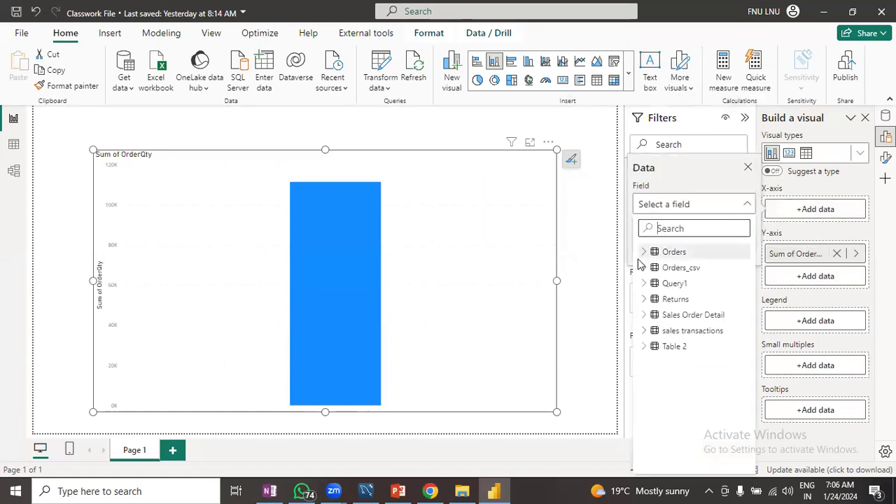
left_click(643, 315)
scroll(684, 364, "down", 2)
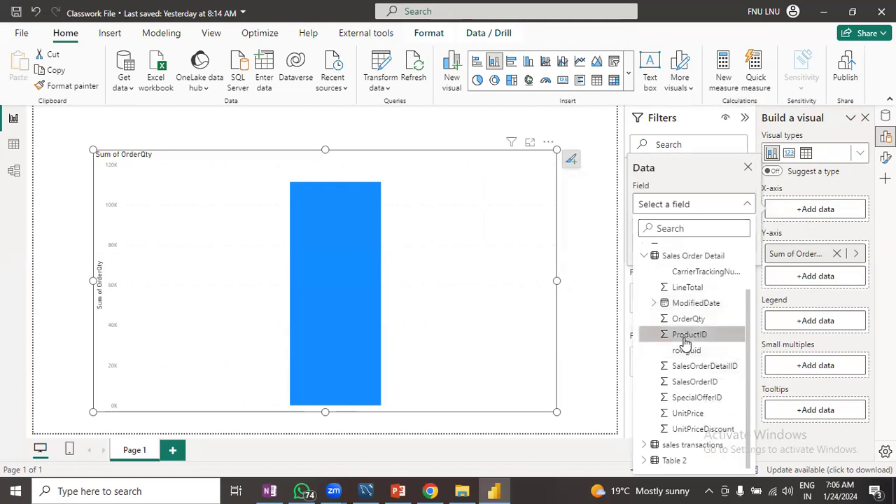
left_click(690, 335)
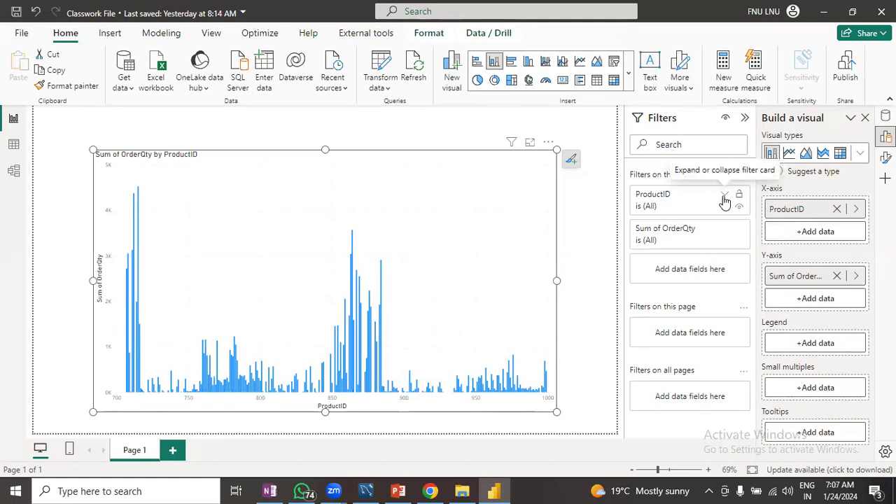
- Switch the chart's ProductID filter to basic filtering and include products 707, 708, 709, 710 and 711
left_click(725, 196)
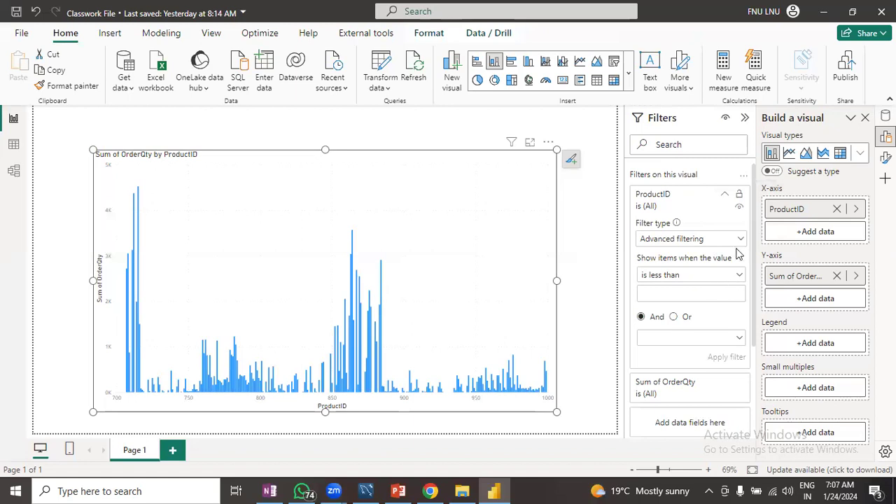
left_click(682, 239)
left_click(660, 275)
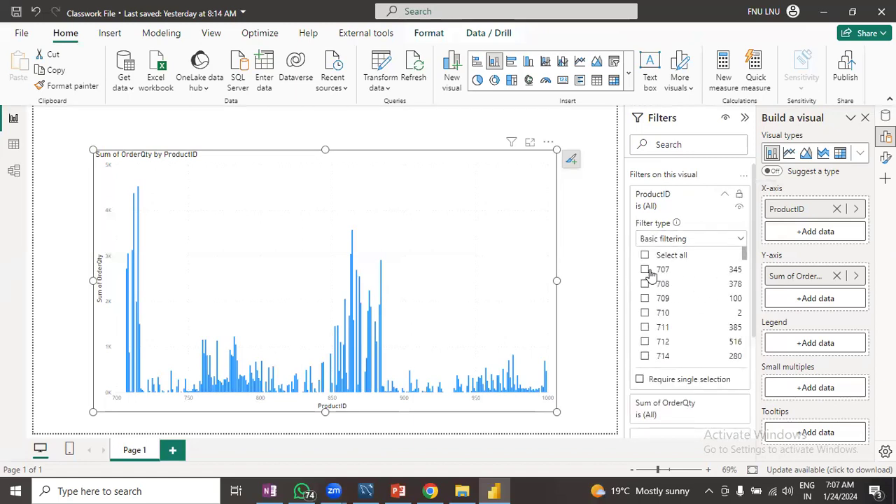
left_click(646, 271)
left_click(645, 284)
left_click(645, 299)
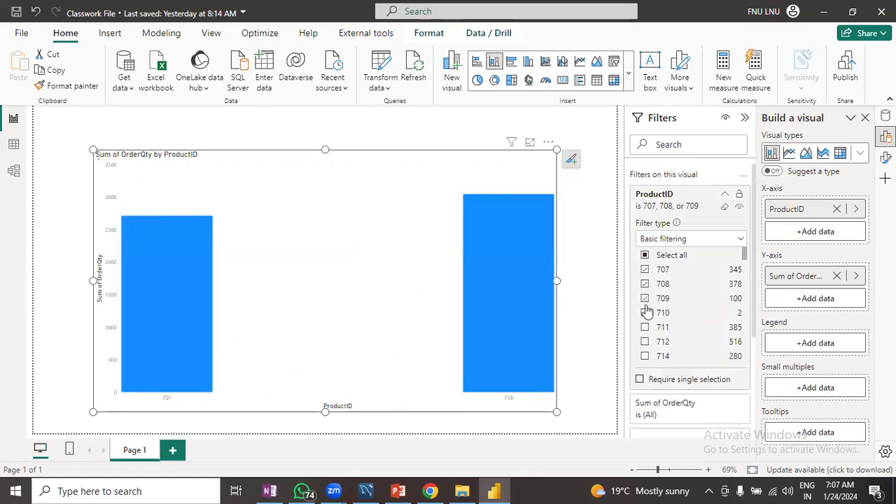
left_click(644, 313)
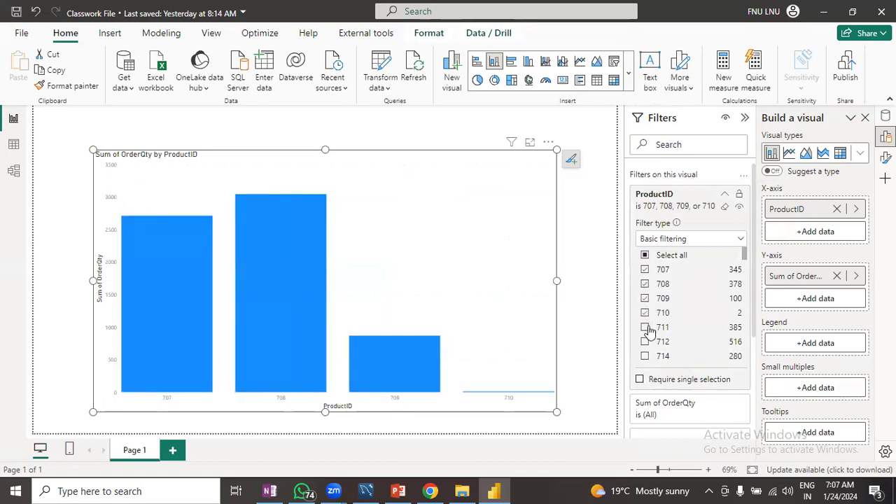
left_click(645, 327)
- Extend the ProductID filter with products 714, 715, 716, 722, 723, 726, 727 and 729
scroll(645, 336, "down", 1)
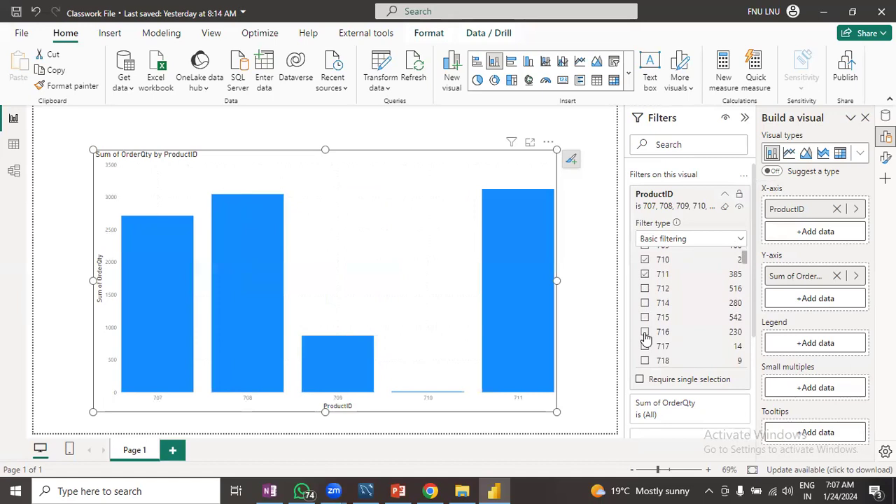
left_click(645, 334)
left_click(644, 318)
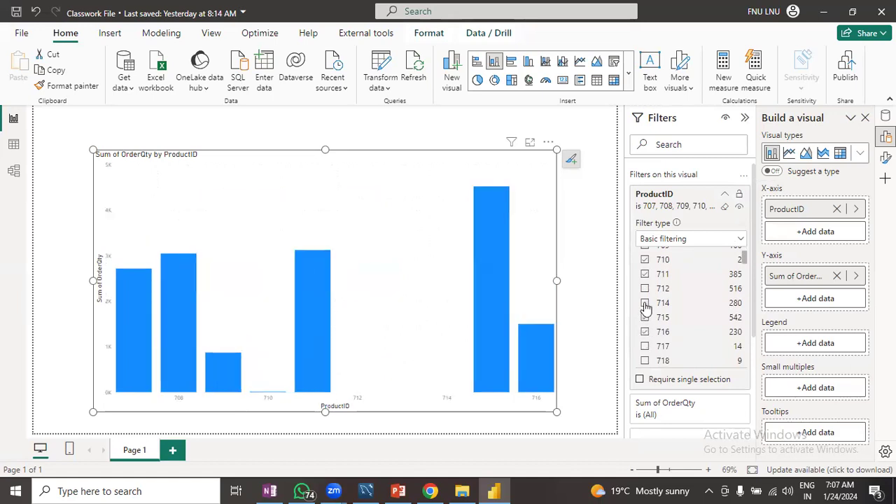
left_click(644, 304)
scroll(646, 336, "down", 1)
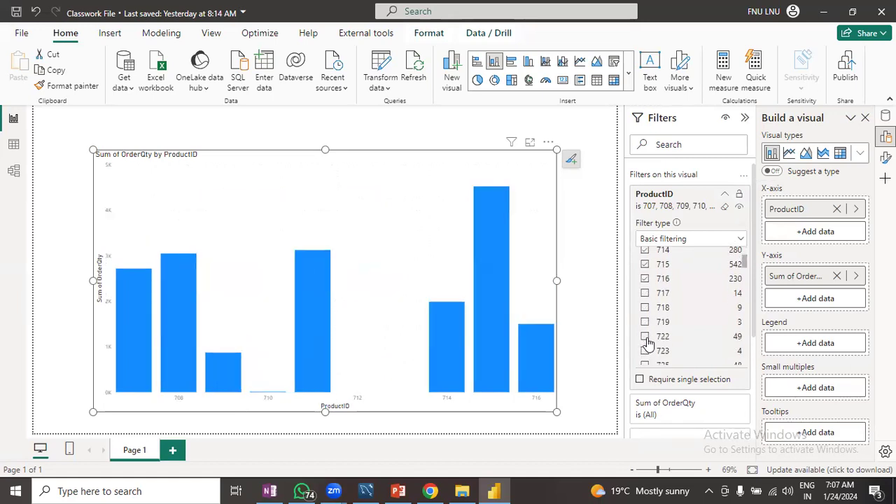
left_click(645, 337)
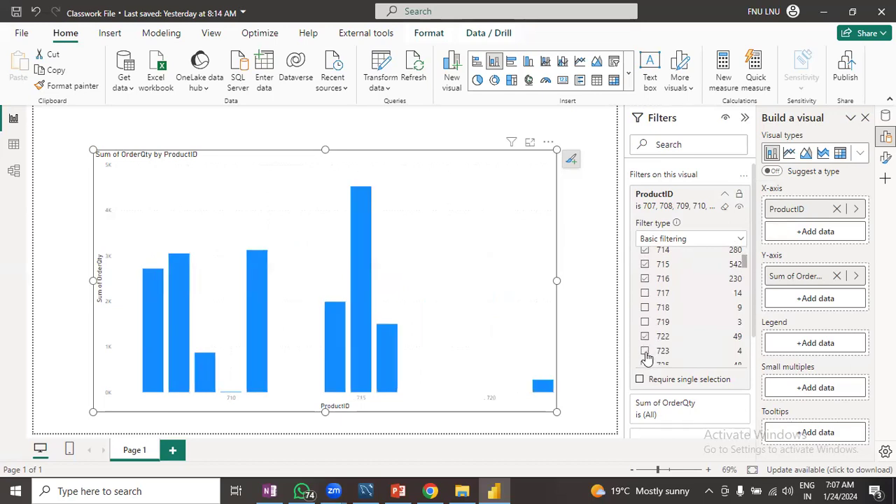
left_click(645, 350)
scroll(650, 359, "down", 1)
scroll(649, 359, "down", 1)
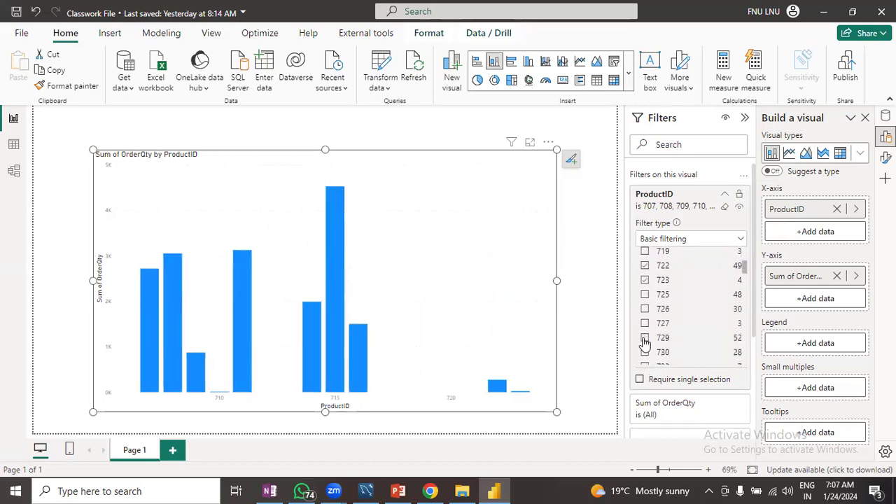
left_click(644, 338)
left_click(644, 324)
left_click(645, 309)
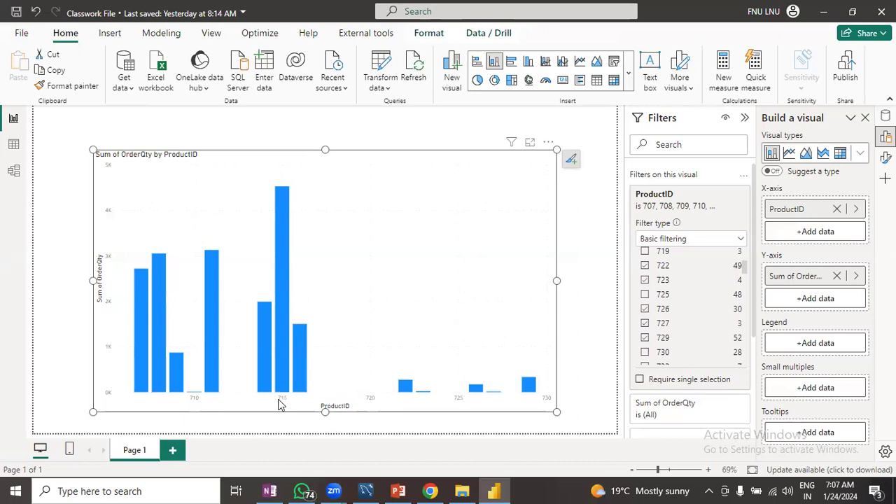
- Examine the order quantity of the chart's tallest column, ProductID 715
mouse_move(285, 396)
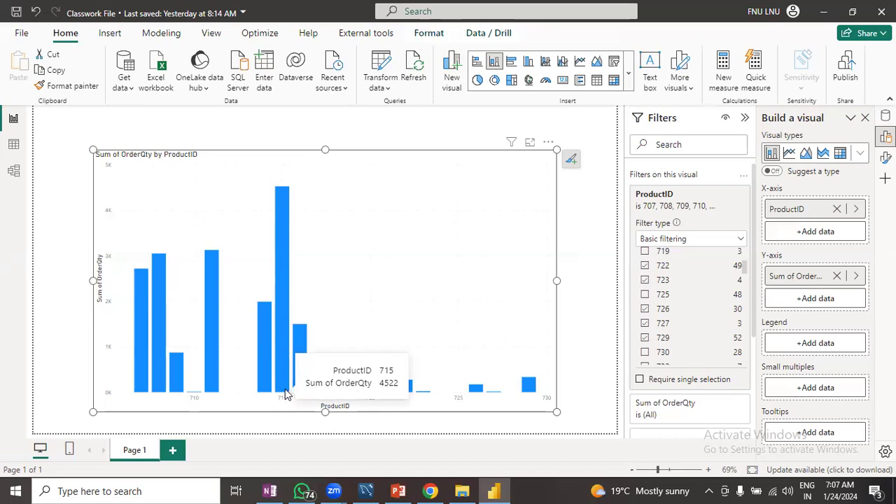
mouse_move(296, 331)
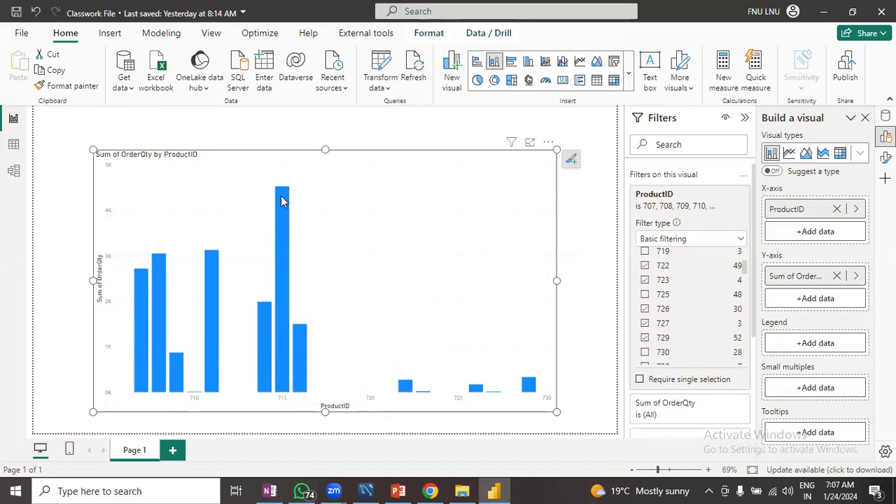
mouse_move(280, 199)
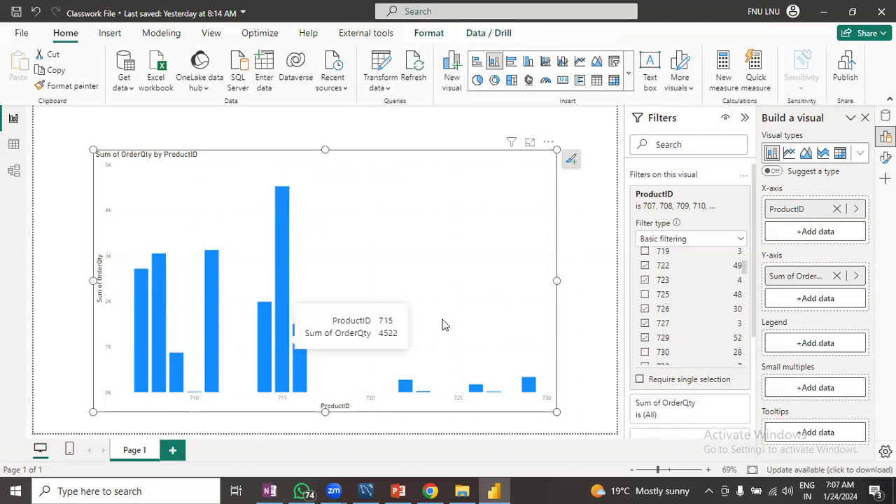
- Deselect the chart, add a second report page, and return to Page 1
left_click(592, 378)
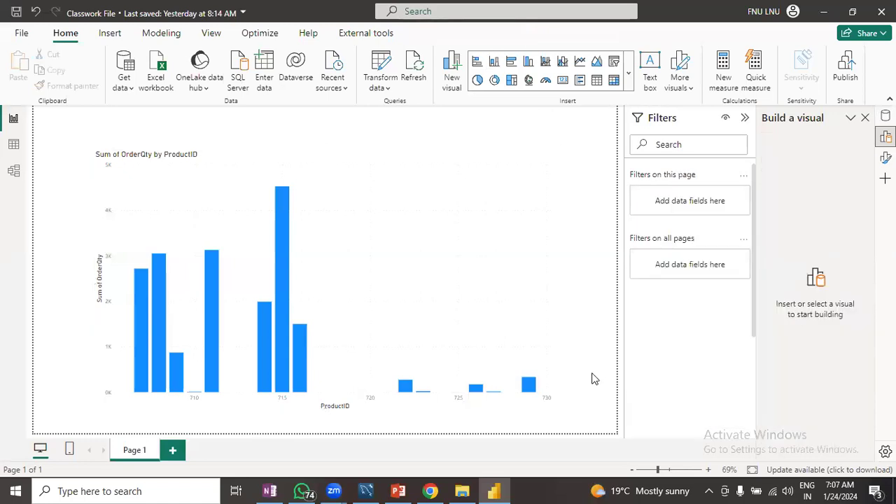
left_click(176, 452)
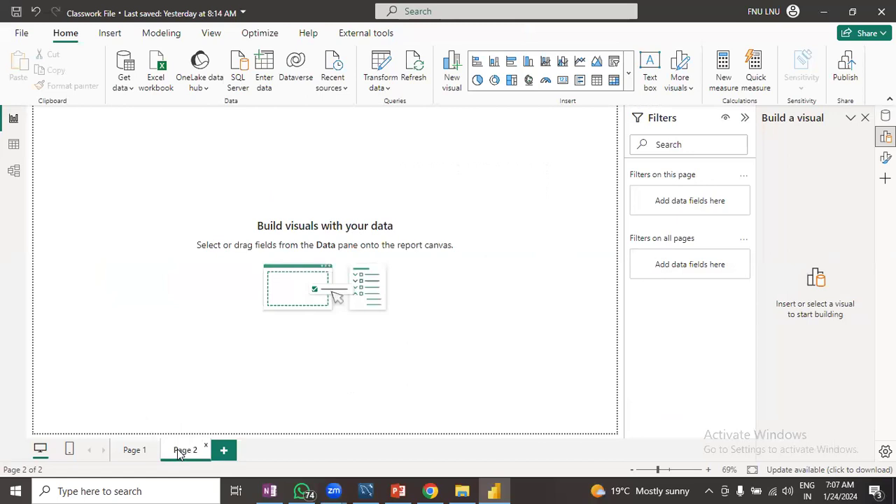
left_click(137, 451)
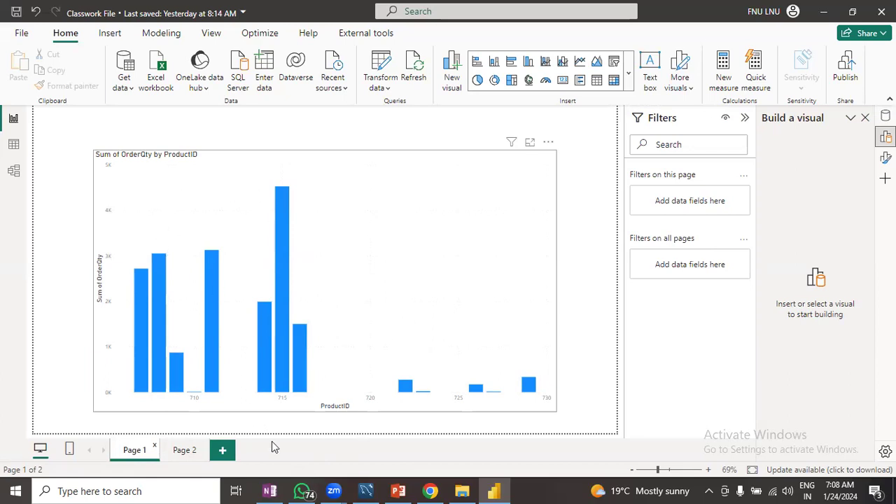
- Switch between the report and the Power BI Class presentation in PowerPoint to compare the chart with the "Storage modes in Power BI" slide
left_click(397, 490)
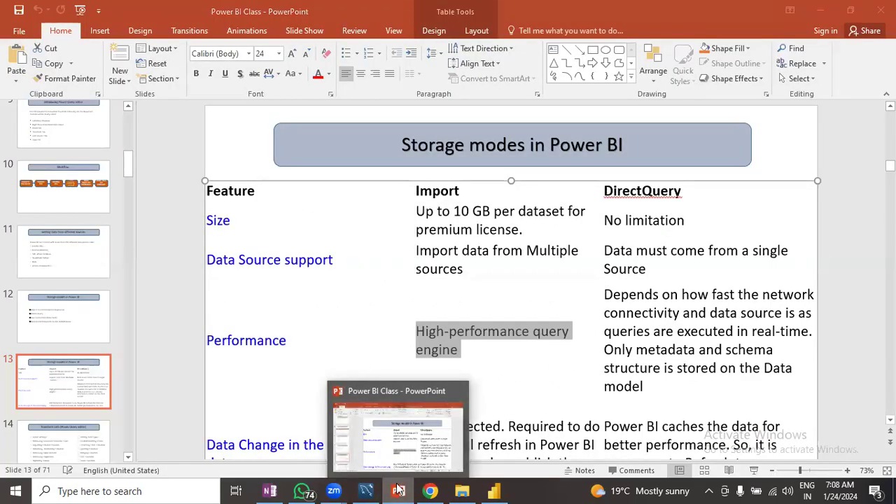
left_click(401, 489)
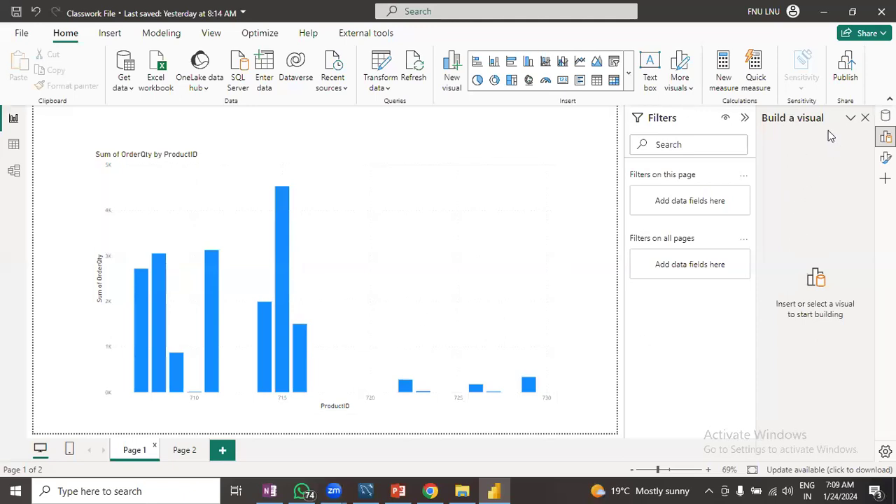
left_click(405, 213)
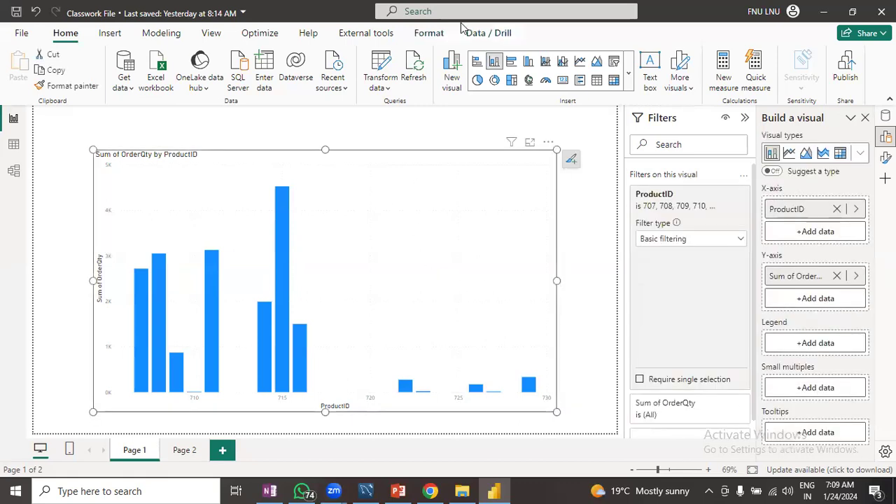
left_click(398, 491)
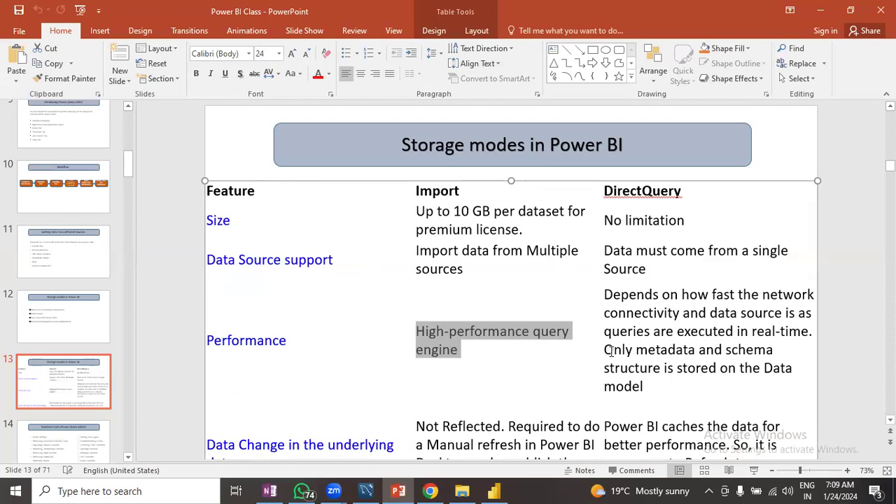
- Examine the Import and DirectQuery differences on the slide, from Performance through Data storage in Power BI and Schedule Refresh to Data Transformations
left_click(671, 386)
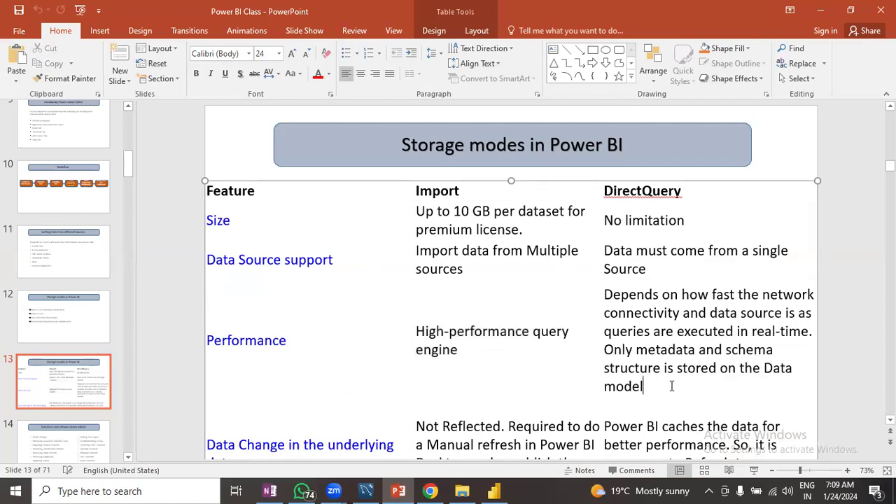
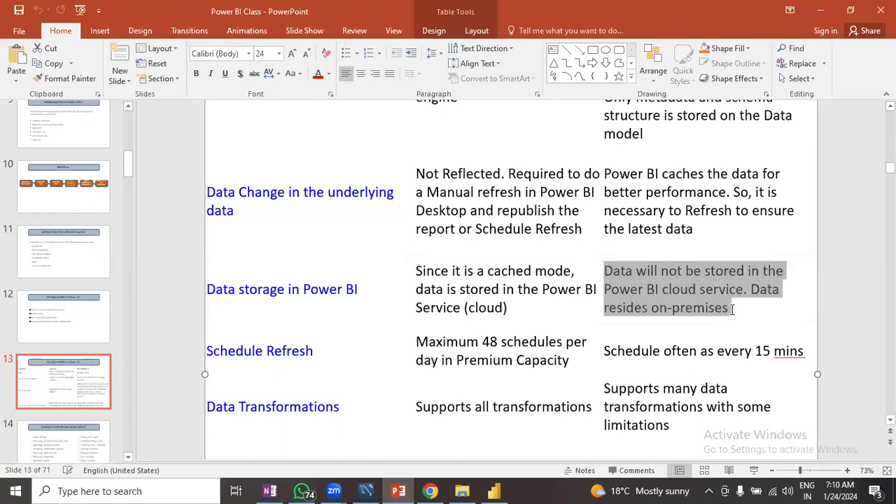
key("Left")
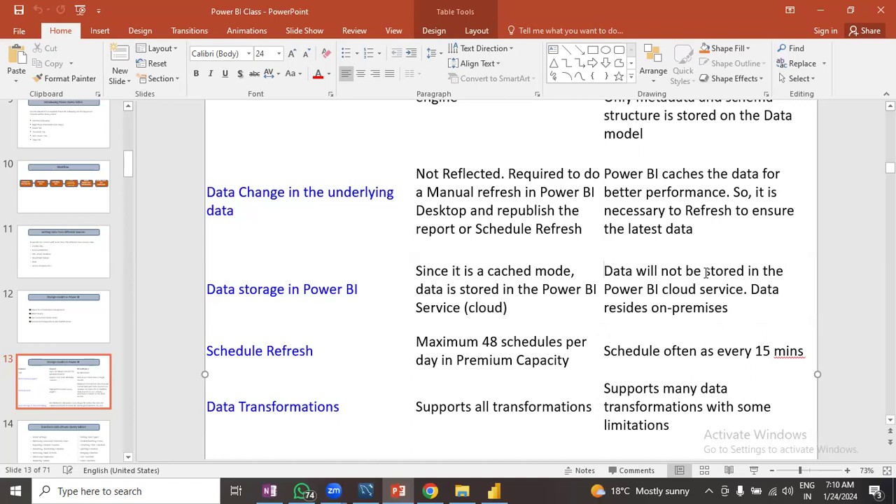
scroll(572, 303, "down", 2)
scroll(572, 303, "down", 1)
left_click_drag(571, 297, 428, 281)
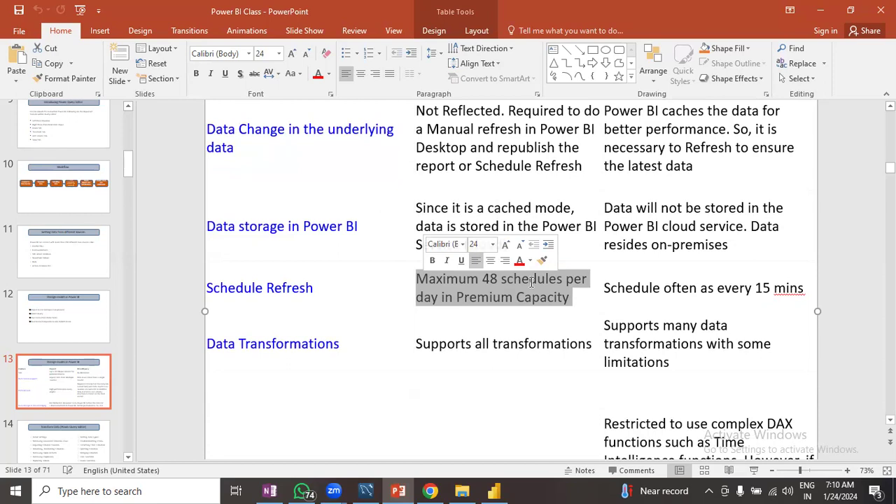
key("Left")
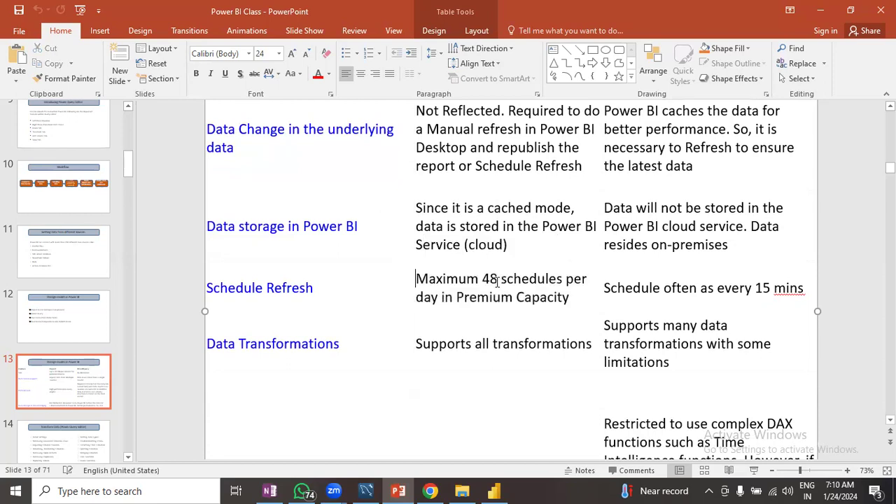
left_click_drag(497, 280, 483, 280)
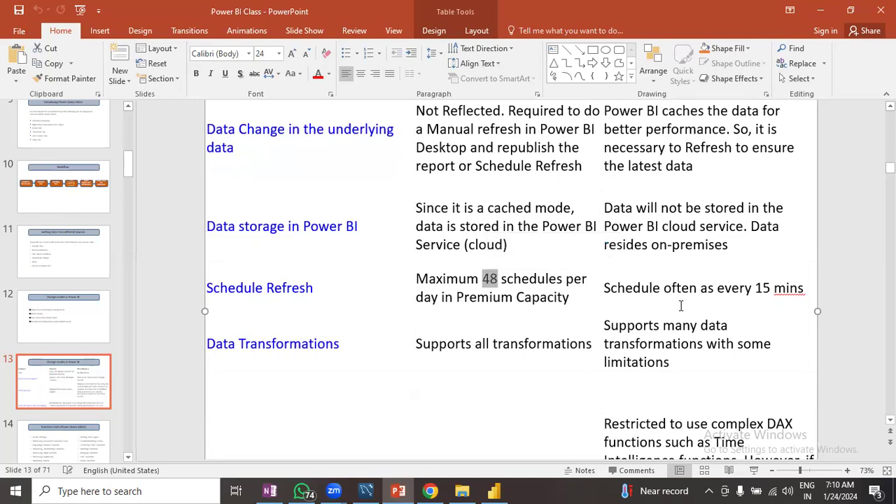
left_click_drag(605, 287, 800, 290)
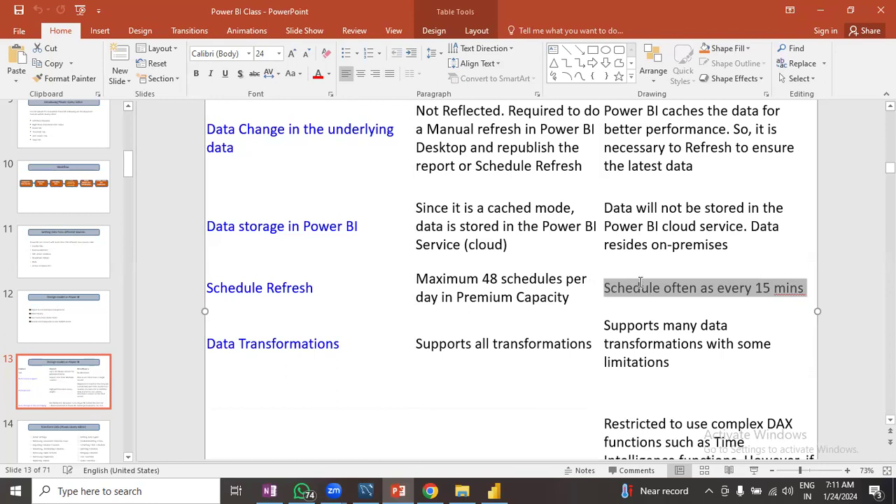
scroll(639, 283, "down", 5)
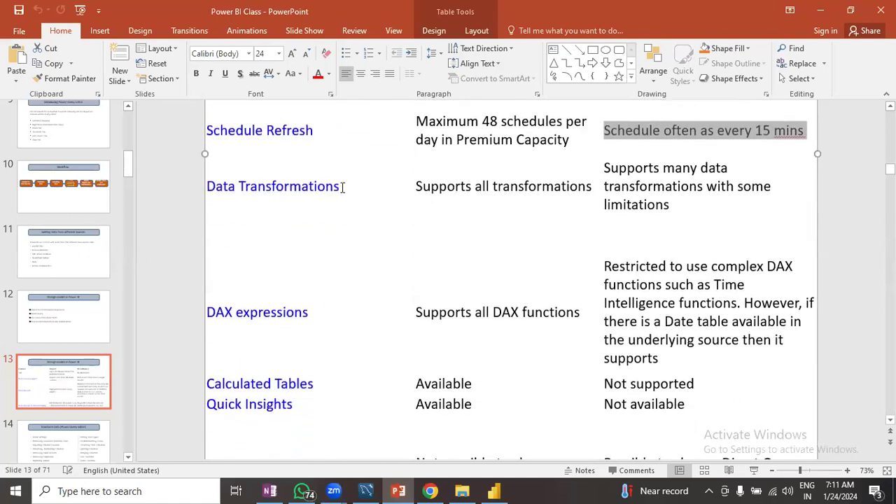
scroll(394, 208, "up", 1)
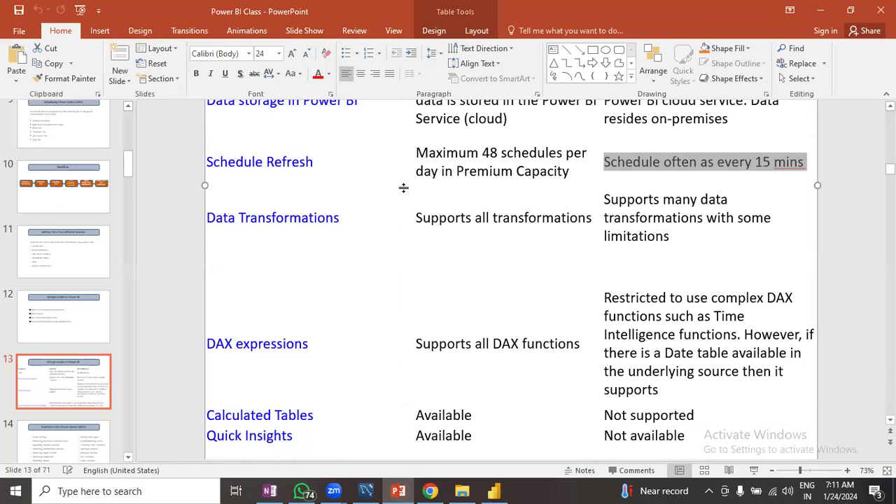
- Open Excel 2016 with a new blank workbook and maximize its window
left_click(135, 490)
type("excel")
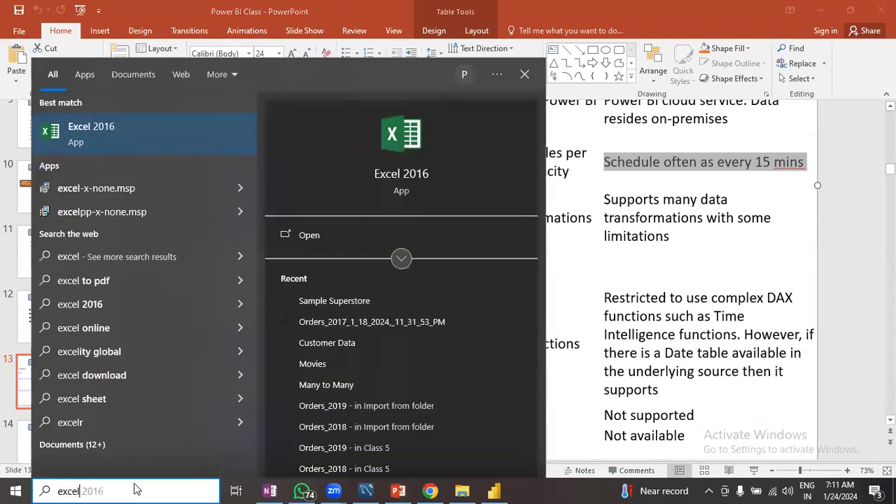
key("Return")
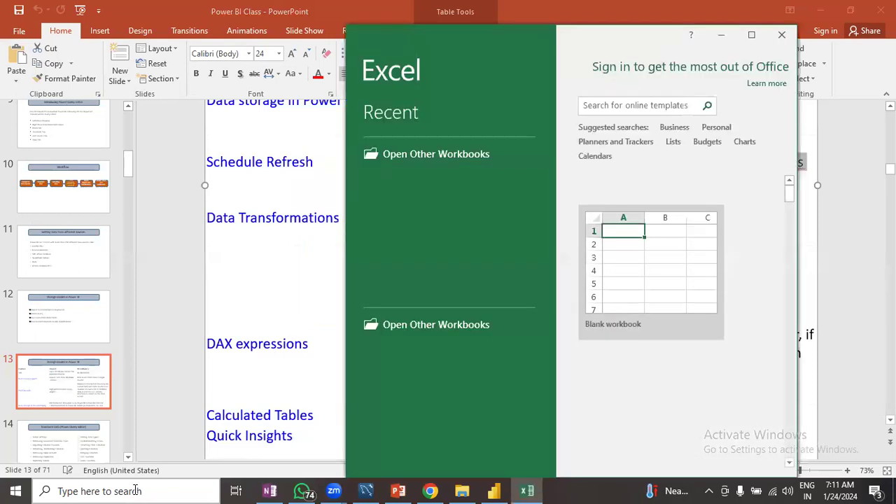
left_click(625, 312)
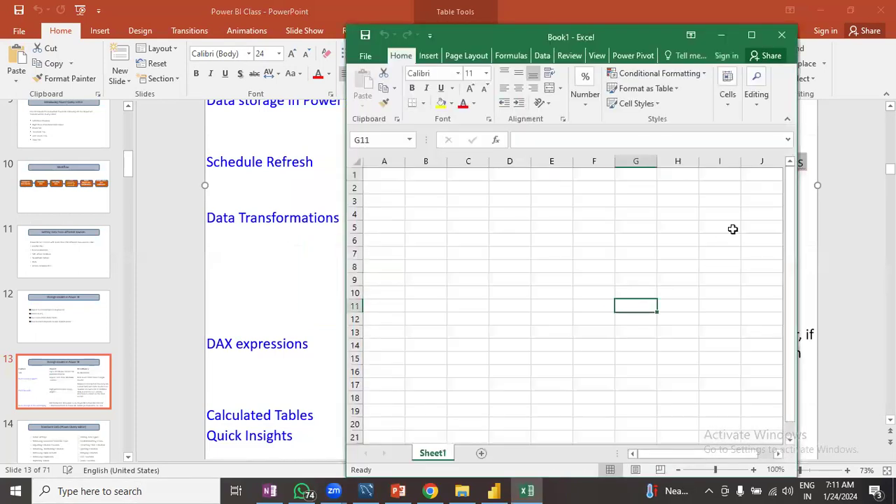
key("super+Left")
key("super+Up")
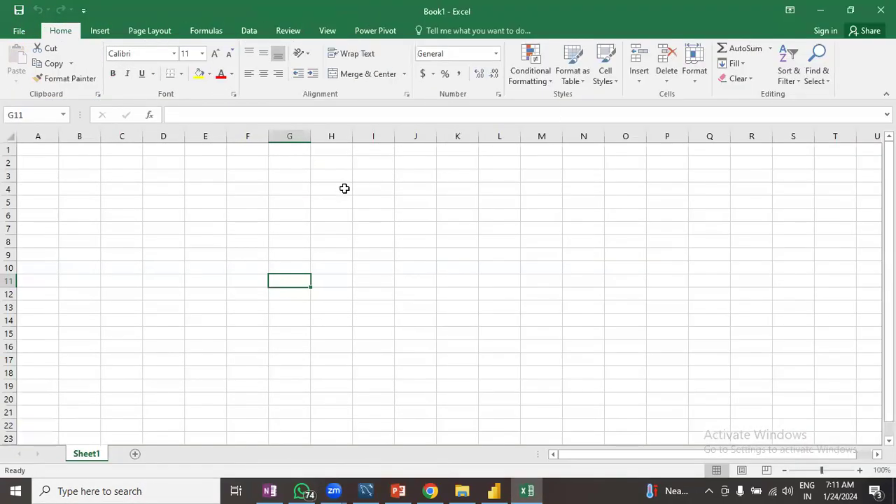
- Widen column E of the blank sheet to roughly one and a half times the default column width
left_click(159, 203)
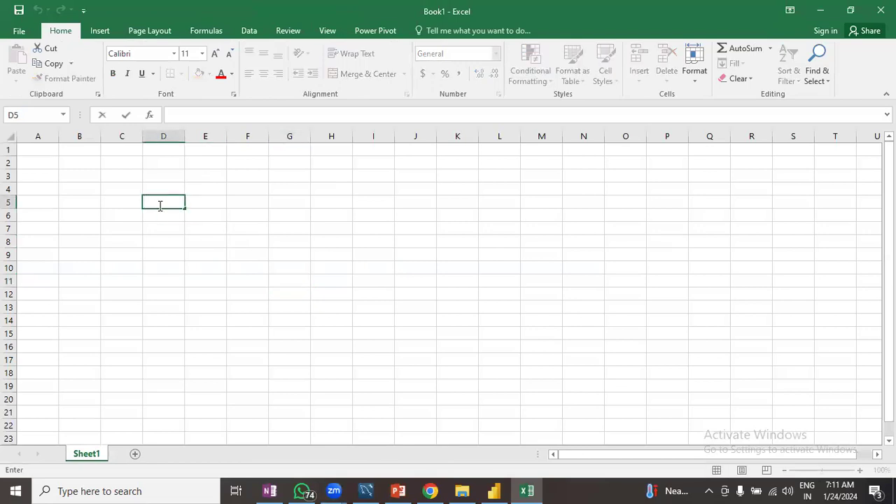
left_click(207, 205)
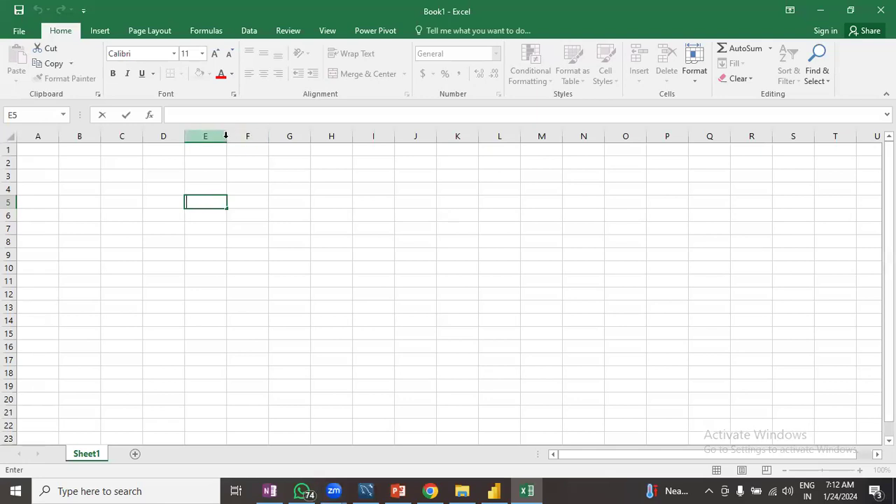
left_click(222, 136)
left_click_drag(225, 136, 252, 136)
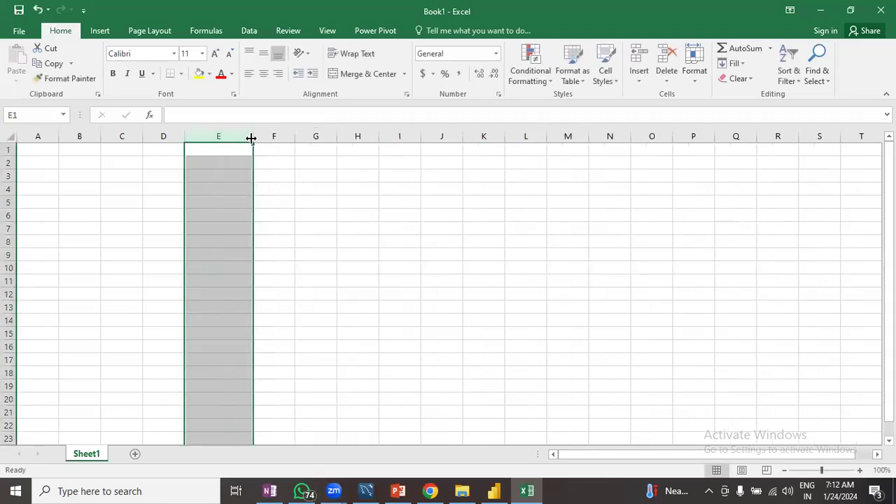
- Enter the times 10 am in cell E5, 1pm in E8 and 8pm in E10
left_click_drag(208, 198, 208, 203)
double_click(207, 203)
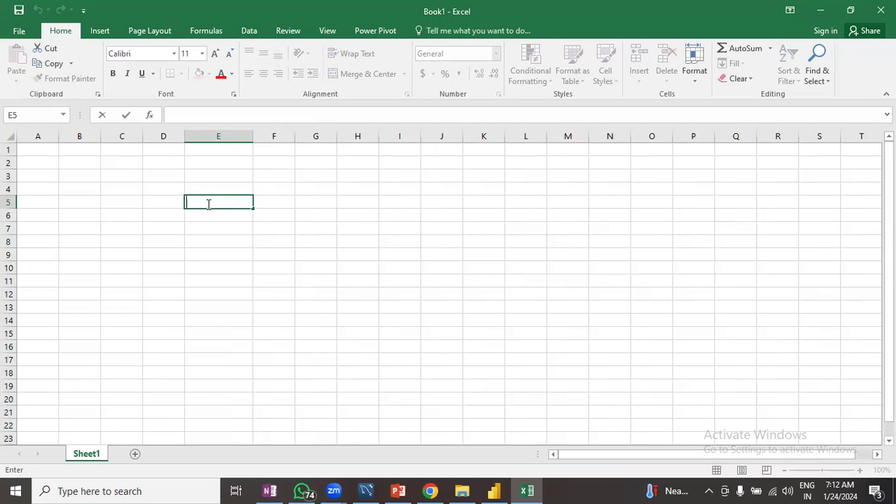
key("Escape")
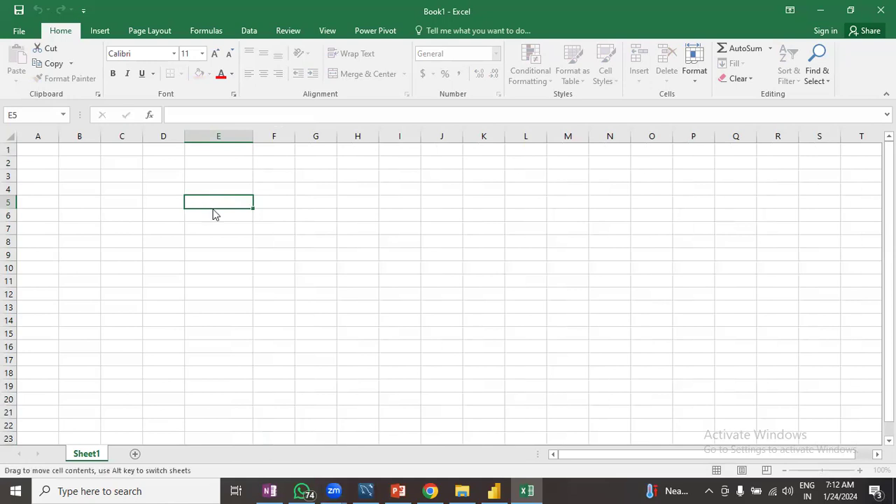
type("10 am")
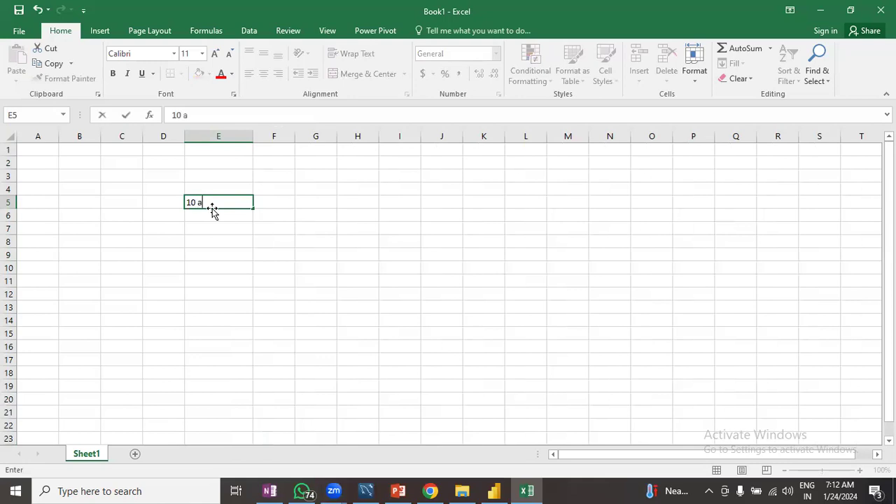
double_click(199, 243)
type("1pm")
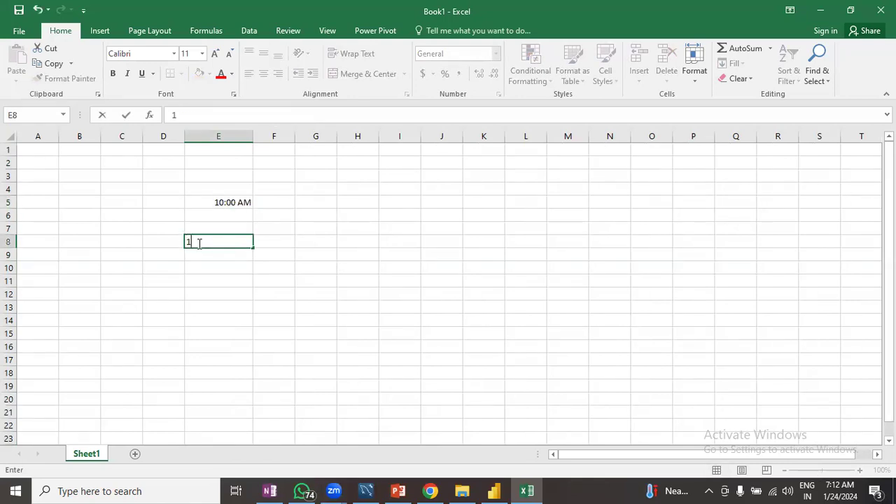
left_click(219, 293)
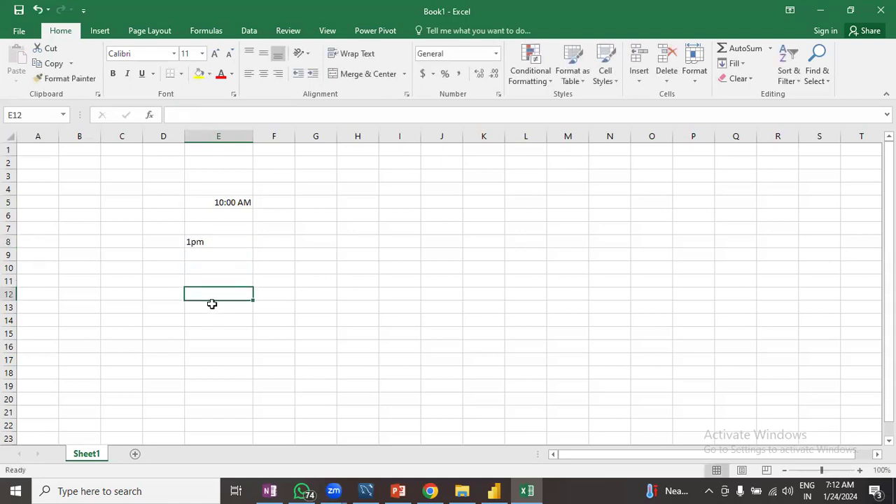
double_click(201, 268)
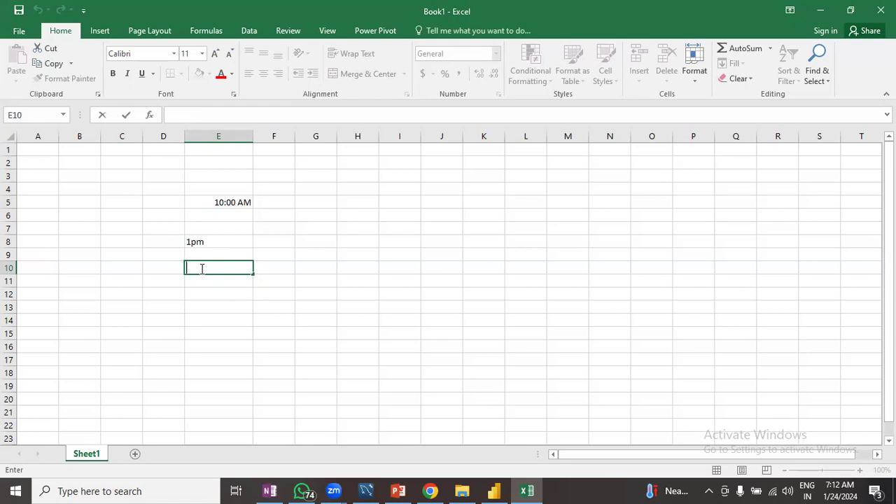
type("8pm")
left_click(211, 321)
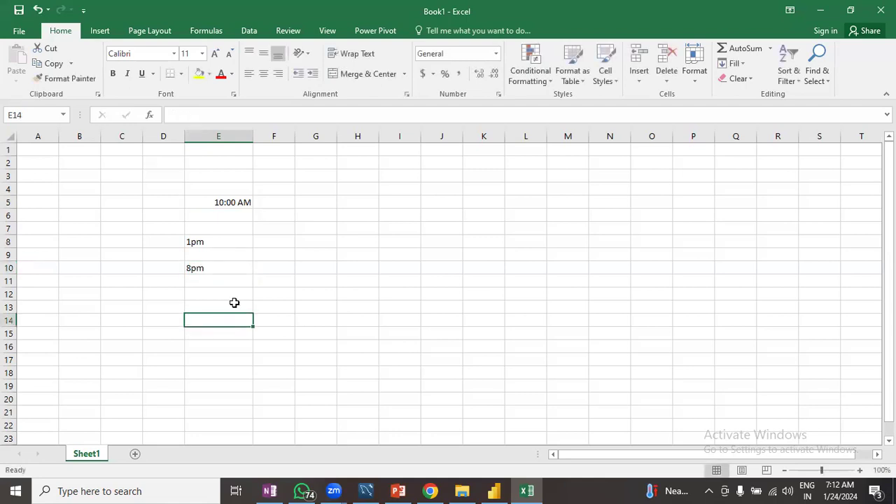
- Review the three time entries in column E one by one
left_click(234, 202)
left_click(228, 243)
left_click(228, 269)
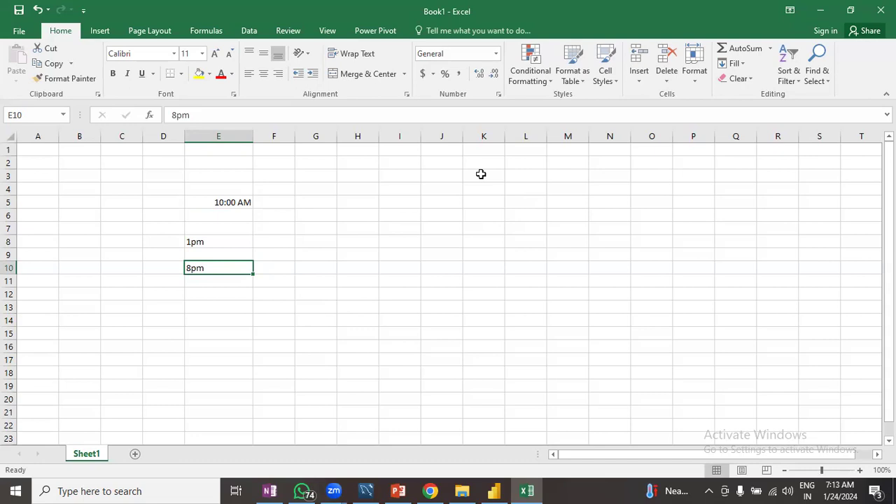
left_click(196, 201)
left_click_drag(226, 250, 230, 270)
- Enter the times 10:30am in cell L5, 2:30pm in L8 and 9pm in L10, level with the column E entries
left_click_drag(508, 198, 550, 272)
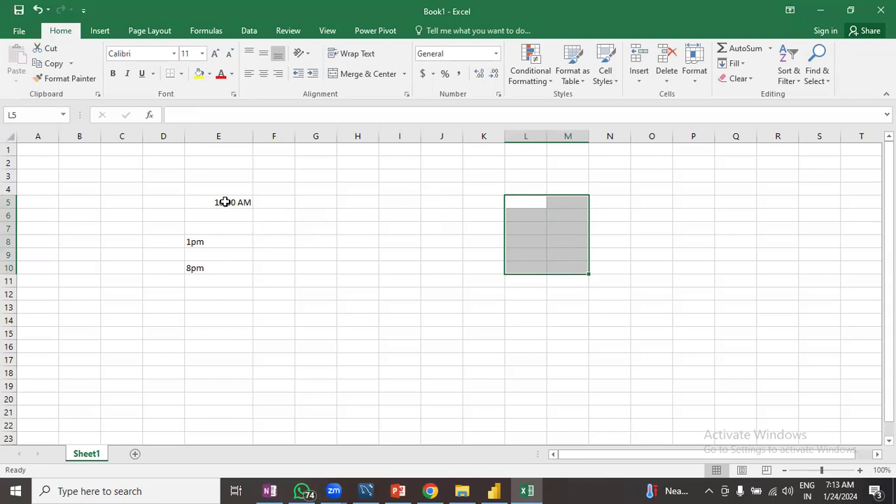
double_click(521, 203)
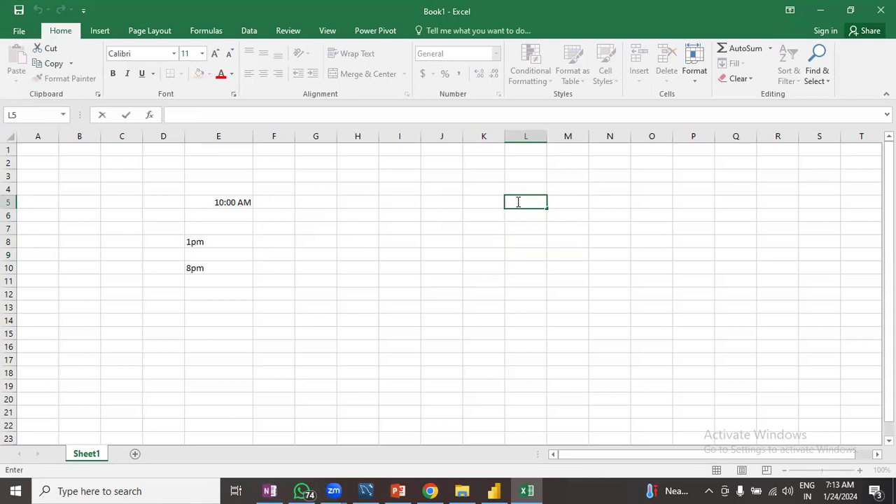
type("10:30am")
double_click(514, 241)
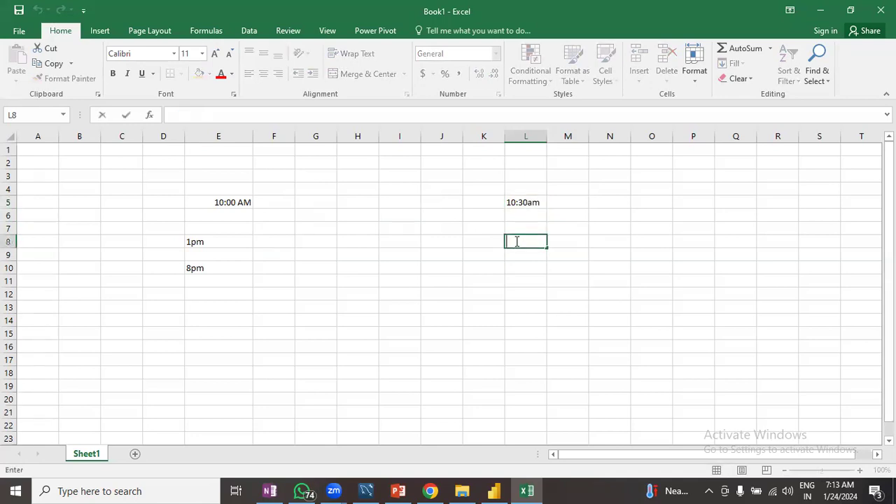
type("2:30pm")
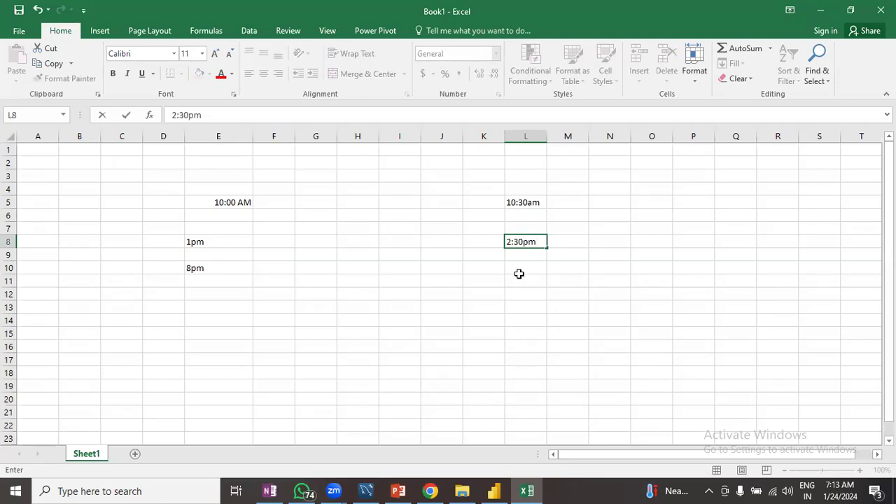
left_click(519, 270)
double_click(519, 269)
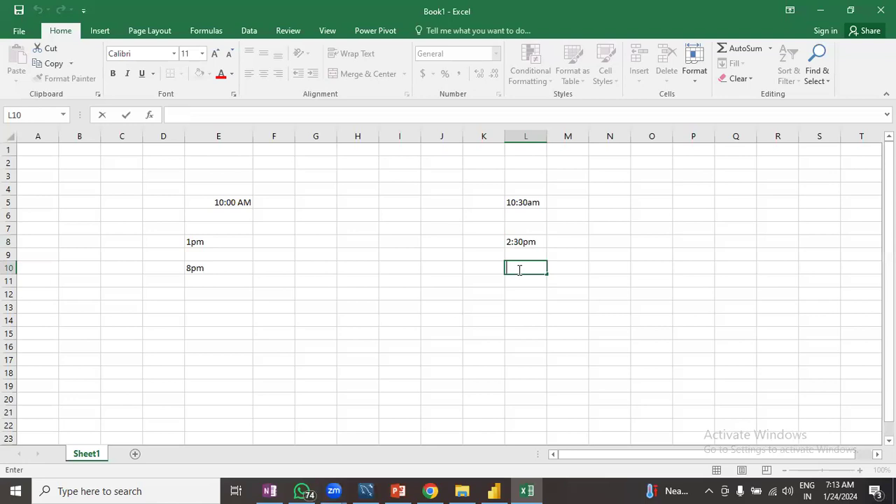
type("9pm")
key("Return")
left_click(516, 306)
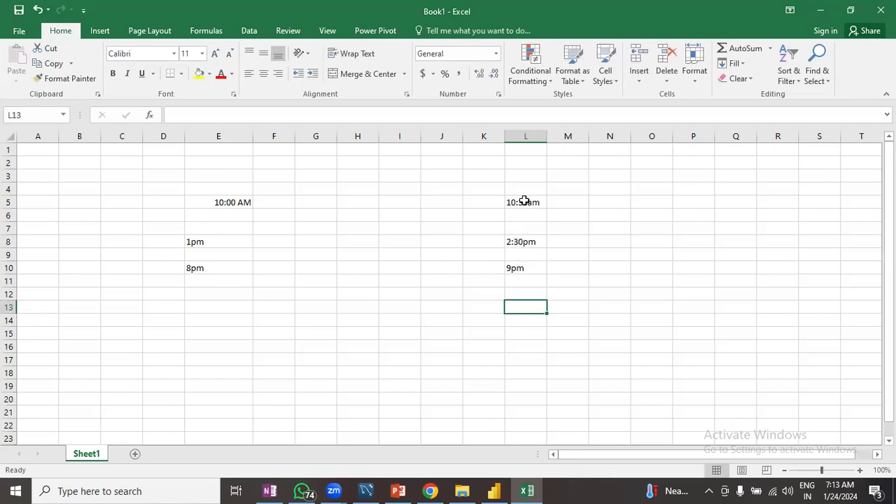
- Review the times in L5:L10 and the cells beside them, and switch to PowerPoint to reexamine the slide's Schedule Refresh row
left_click_drag(538, 200, 536, 268)
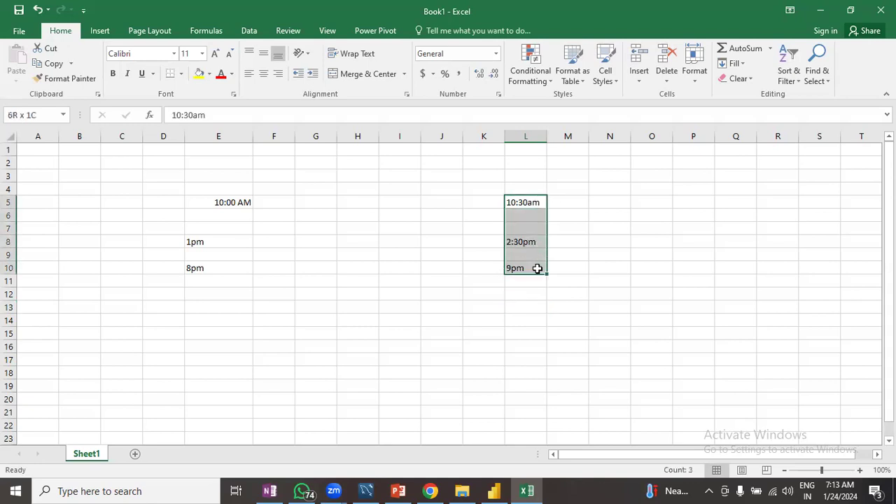
left_click_drag(570, 200, 585, 271)
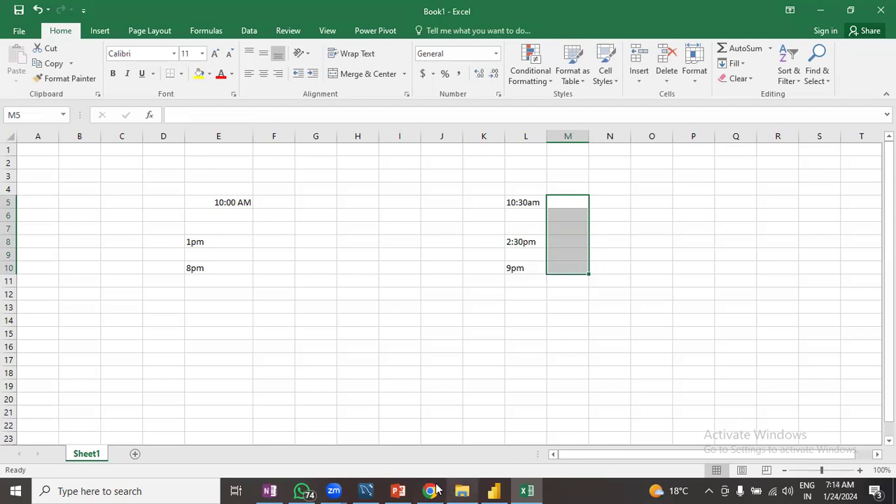
left_click(398, 491)
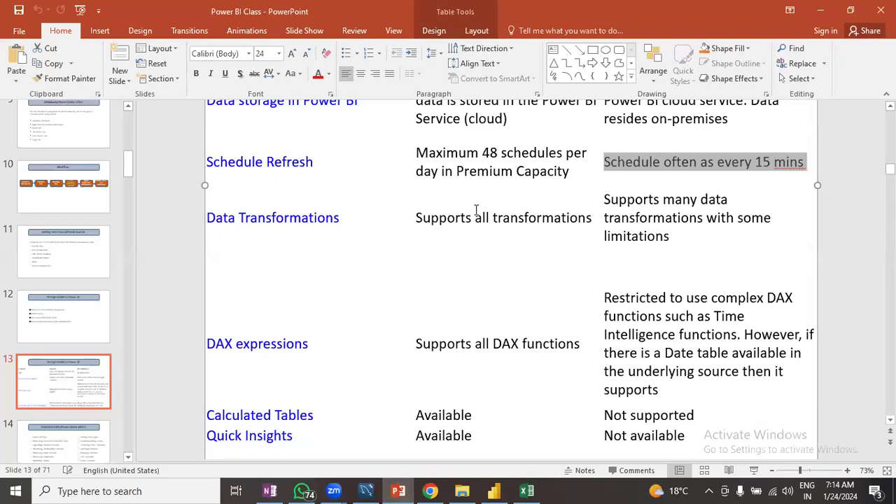
scroll(476, 208, "up", 1)
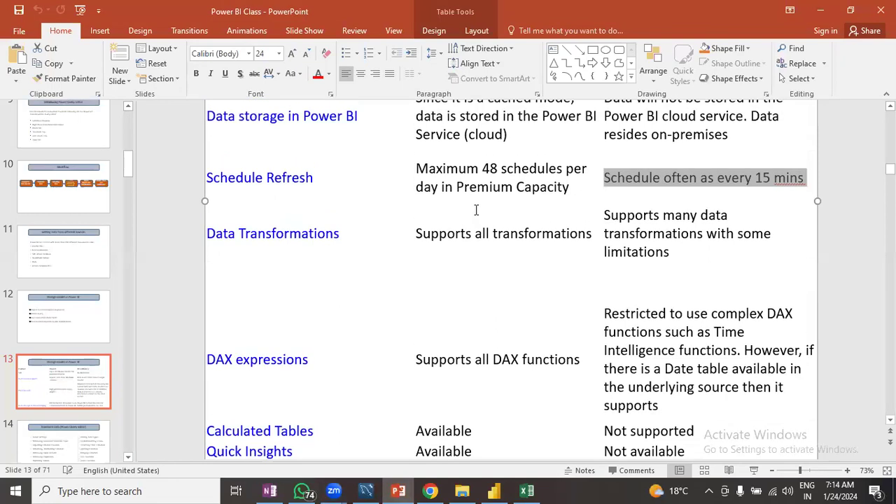
left_click(575, 187)
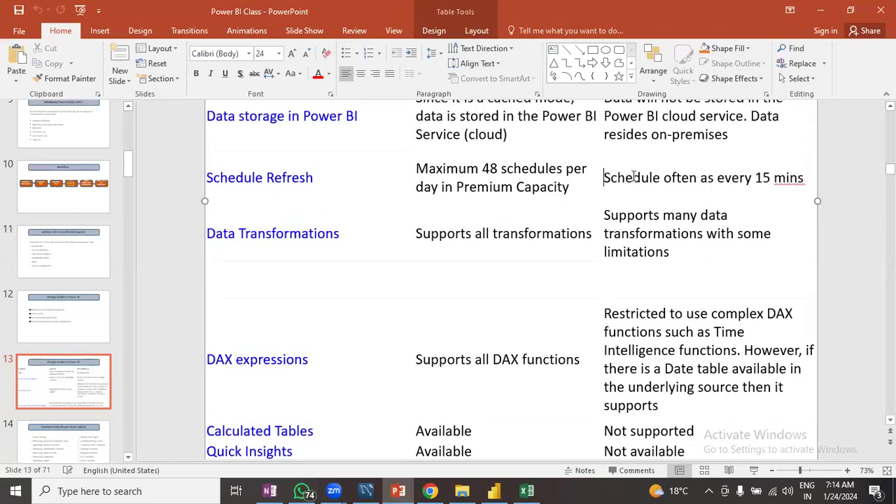
- Review the DirectQuery Schedule Refresh entry, and switch to Excel to compare it with the refresh times in column E
left_click_drag(604, 177, 795, 175)
left_click(493, 490)
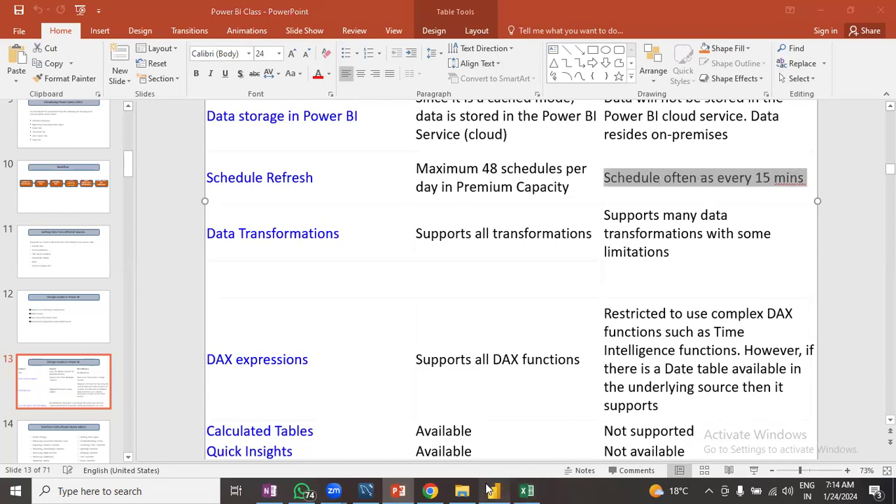
left_click(527, 491)
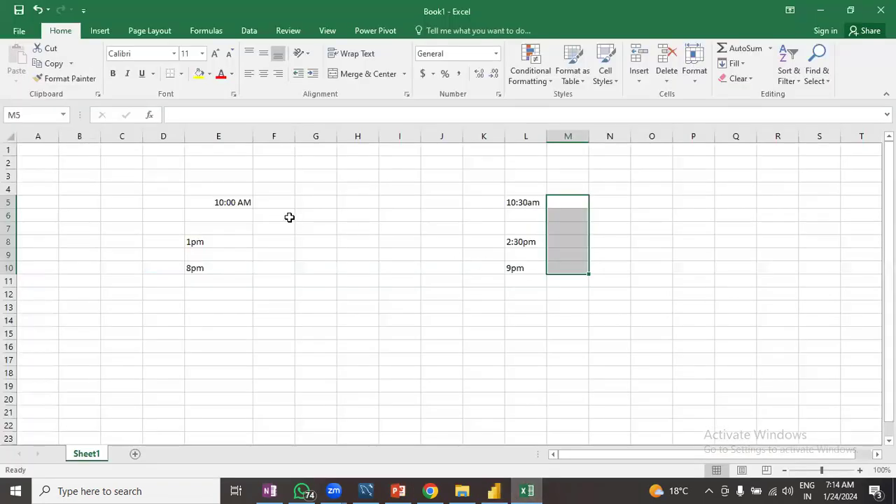
left_click_drag(207, 198, 245, 375)
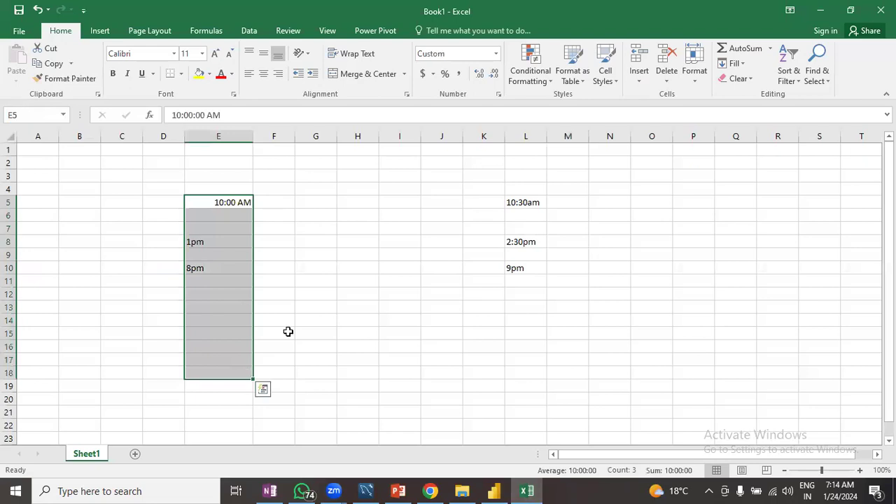
left_click_drag(380, 201, 403, 413)
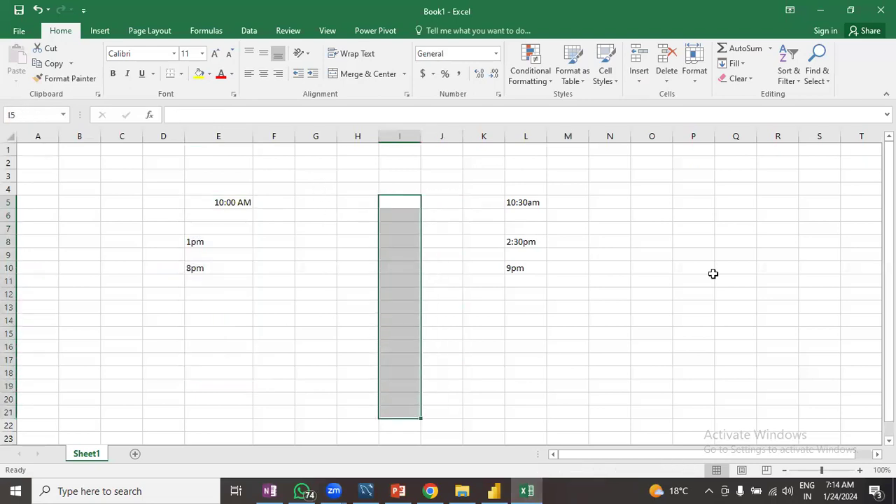
left_click(837, 15)
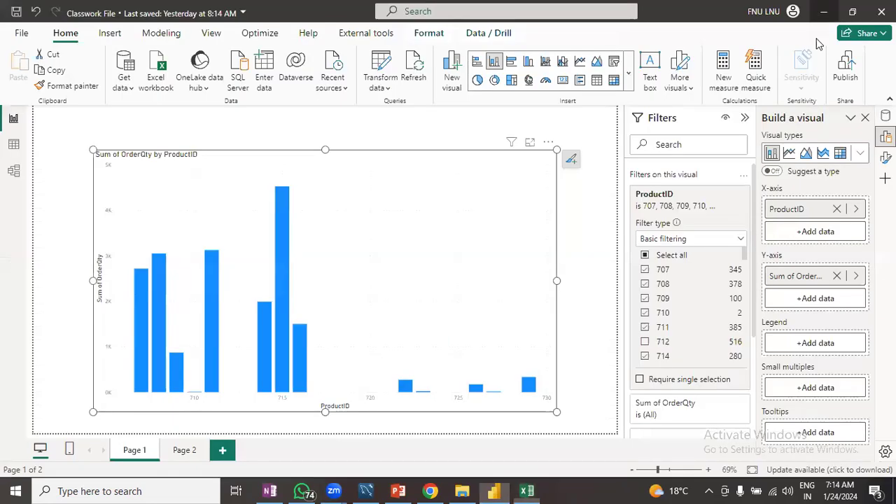
- Switch to PowerPoint and examine the DirectQuery and Import entries in the slide's DAX expressions row
left_click(397, 490)
scroll(420, 336, "down", 2)
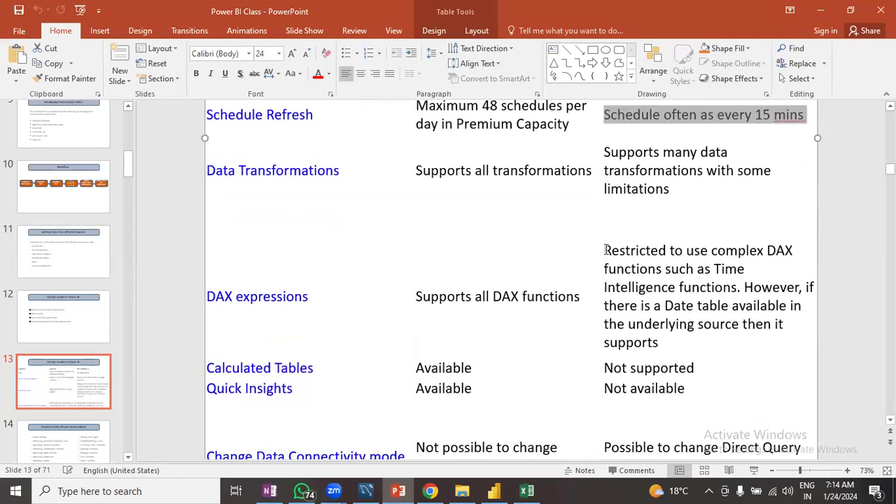
left_click_drag(606, 250, 681, 348)
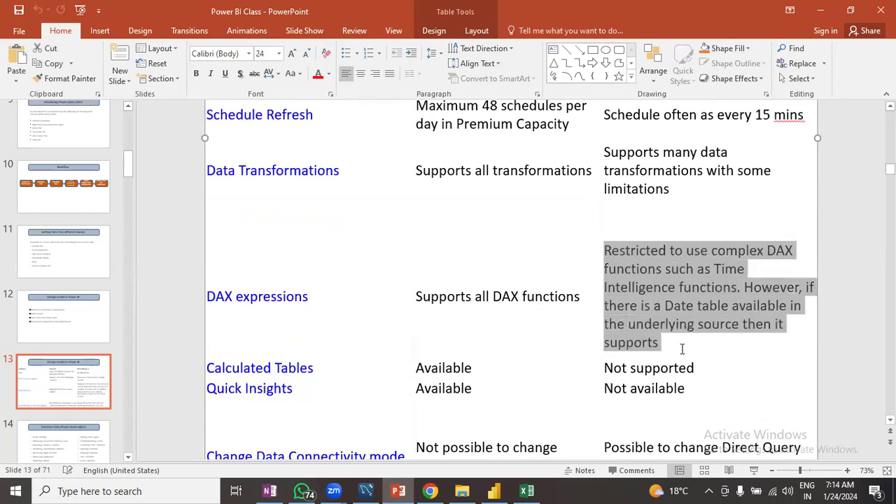
left_click(666, 343)
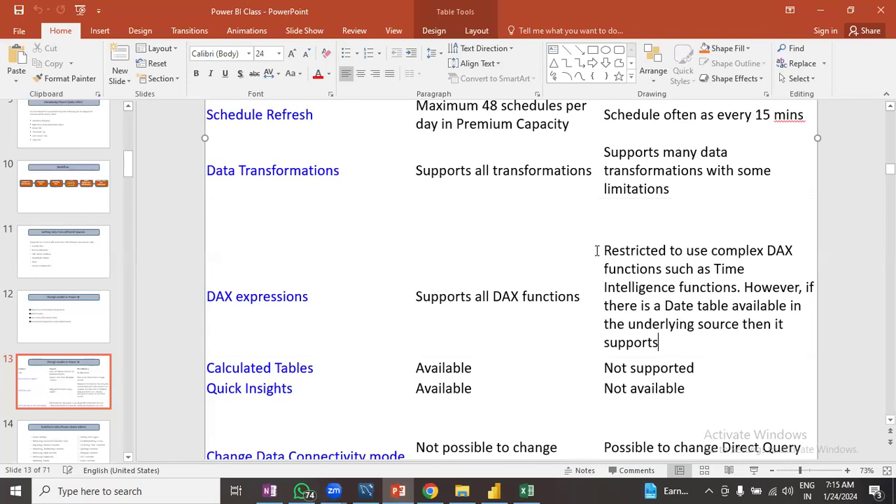
left_click_drag(606, 250, 665, 348)
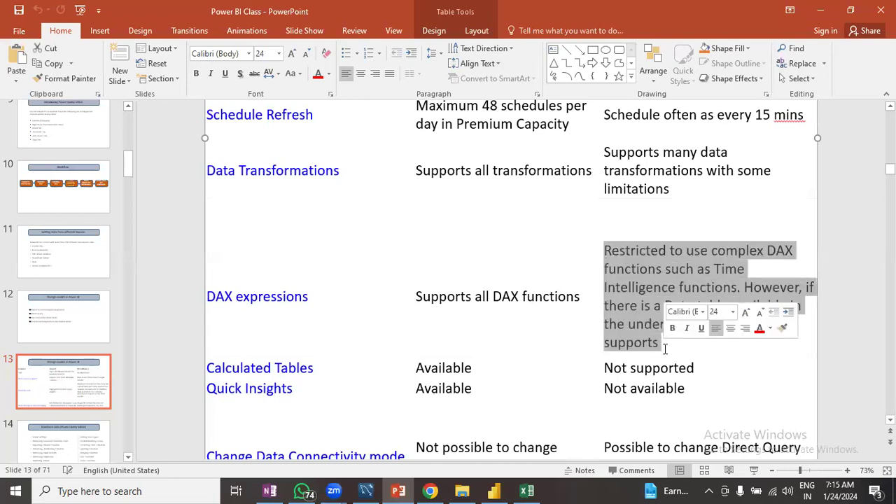
left_click(664, 347)
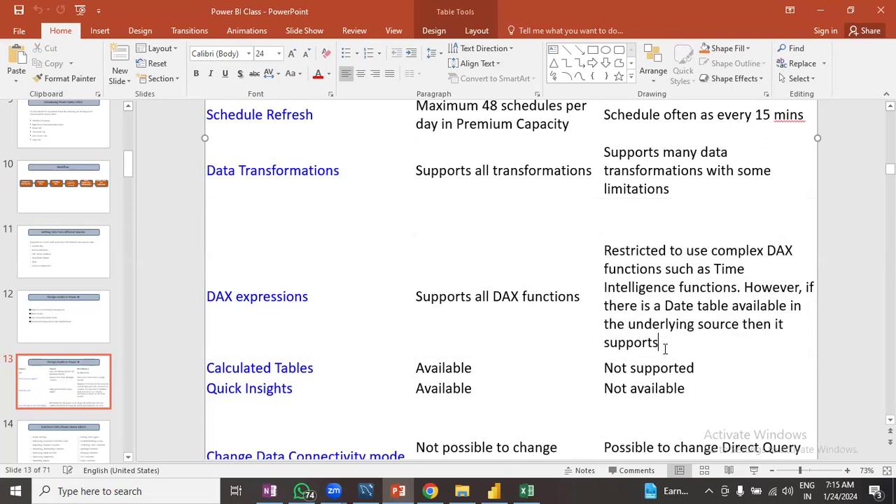
left_click_drag(584, 299, 417, 297)
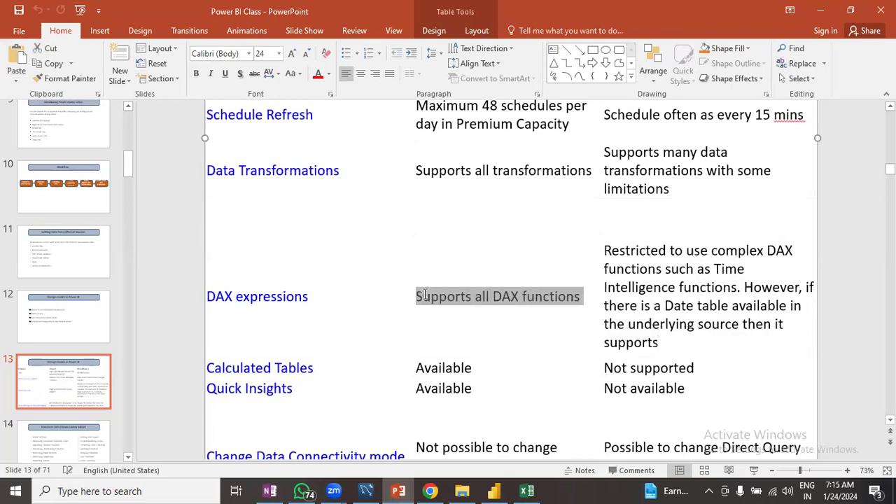
left_click(493, 354)
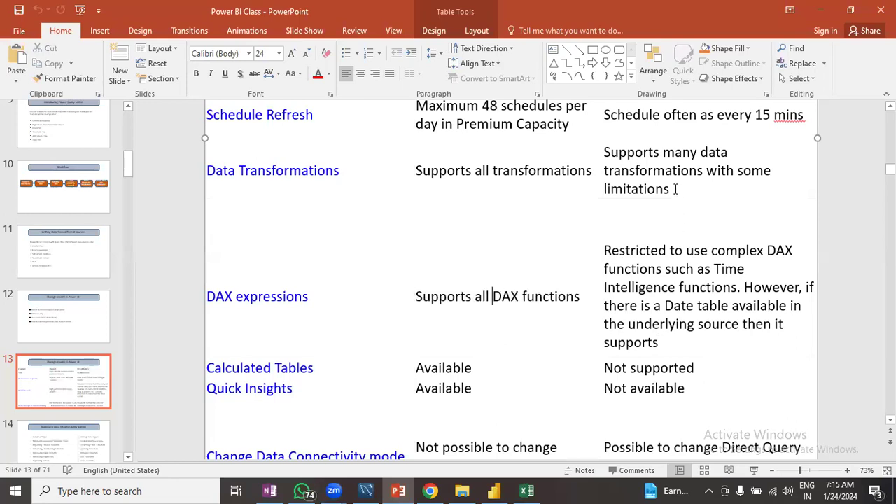
- Examine the DirectQuery and Import entries in the Data Transformations row
left_click_drag(676, 189, 612, 154)
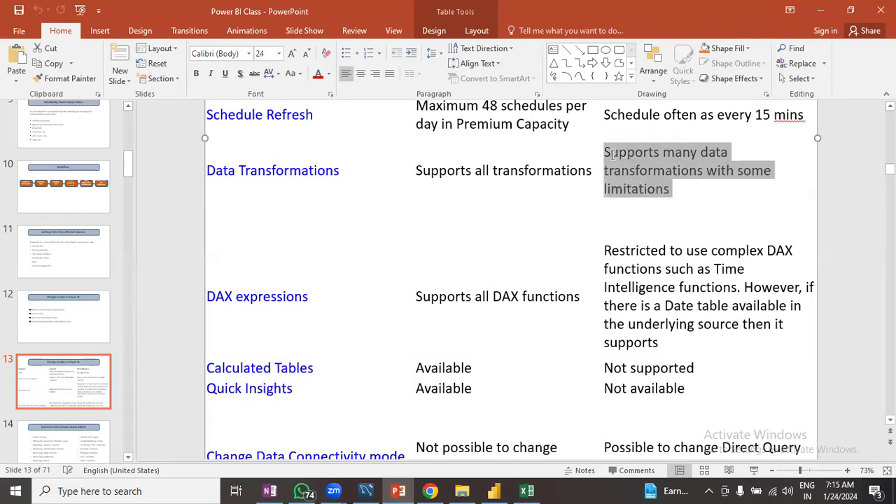
left_click(677, 190)
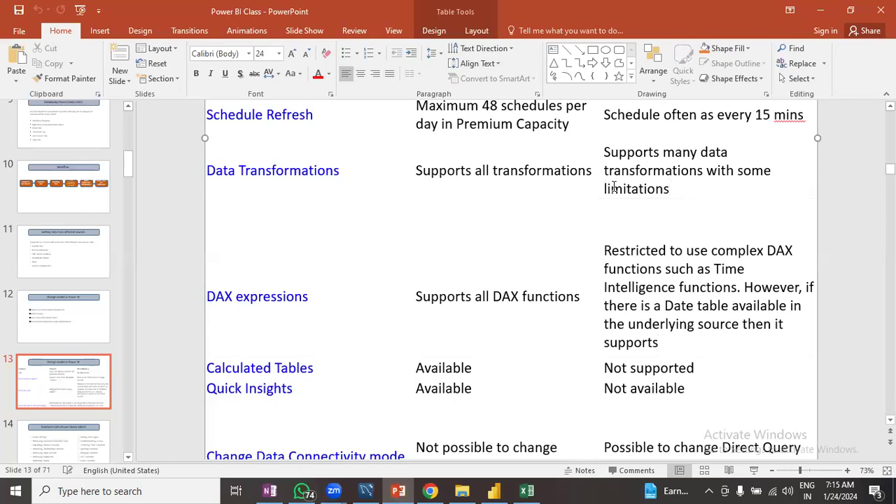
left_click_drag(593, 170, 434, 170)
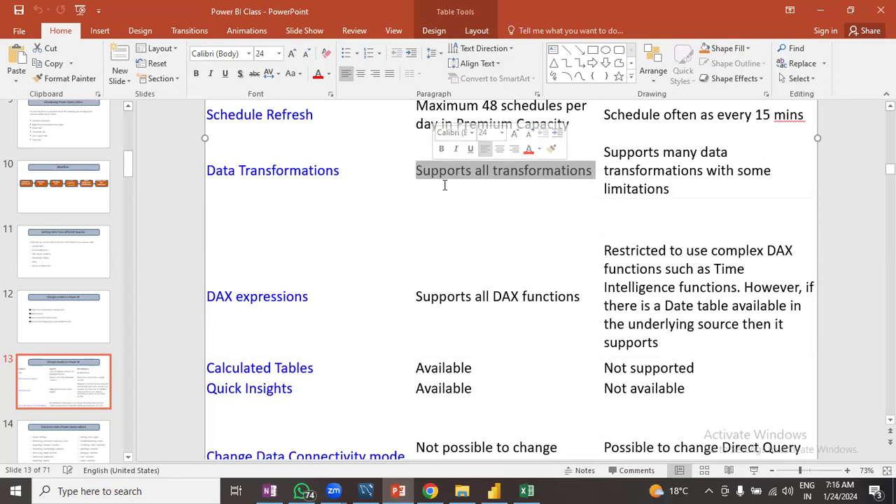
left_click(445, 182)
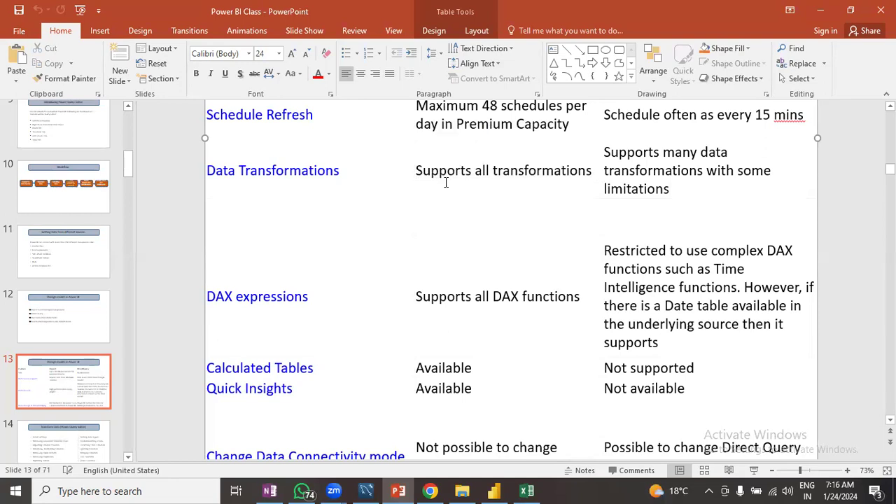
- Read the remaining rows of the Storage modes slide, from Calculated Tables to Target Audience, and return to the slide's start
scroll(498, 324, "down", 1)
scroll(498, 324, "down", 4)
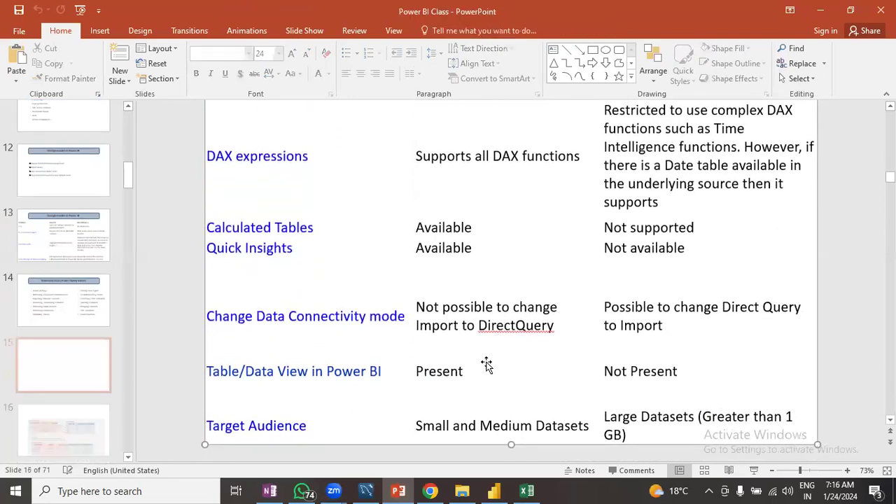
scroll(486, 364, "down", 3)
scroll(79, 230, "up", 1)
left_click(81, 208)
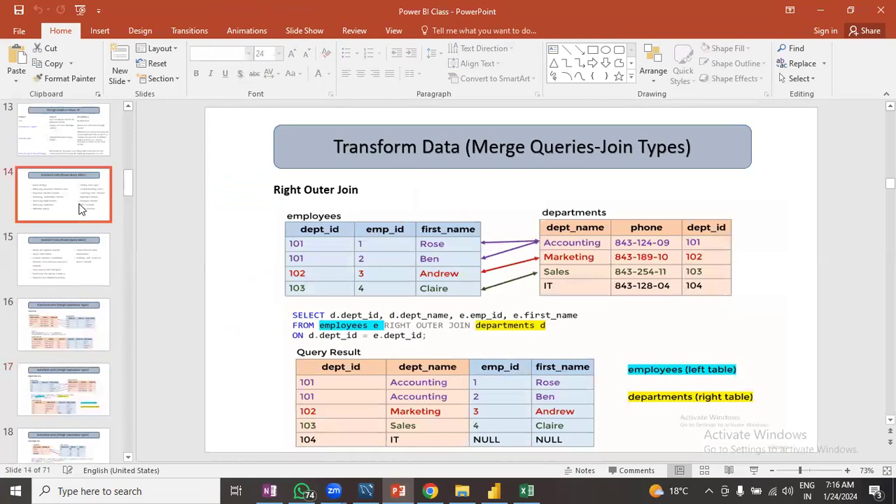
left_click(80, 140)
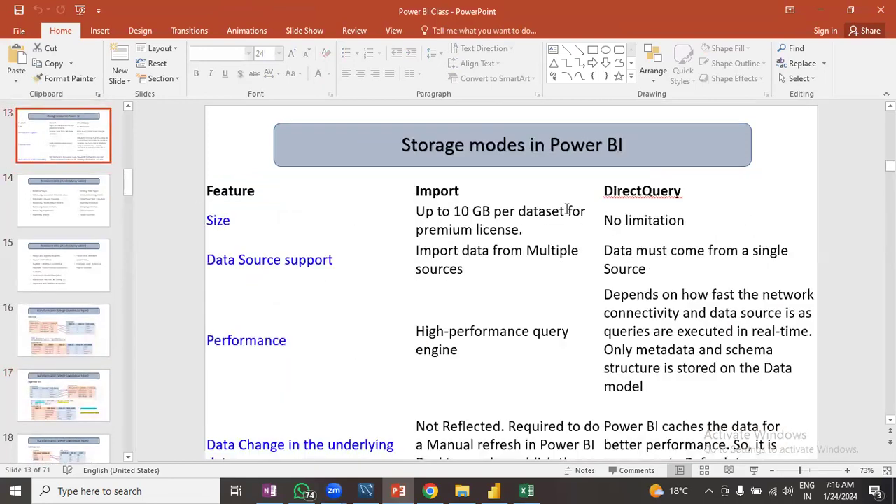
scroll(530, 280, "down", 8)
scroll(534, 337, "down", 12)
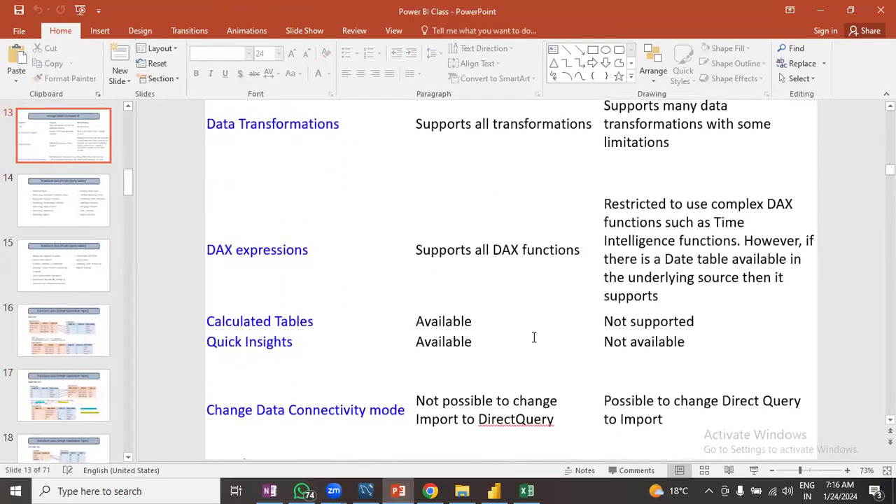
scroll(534, 337, "down", 2)
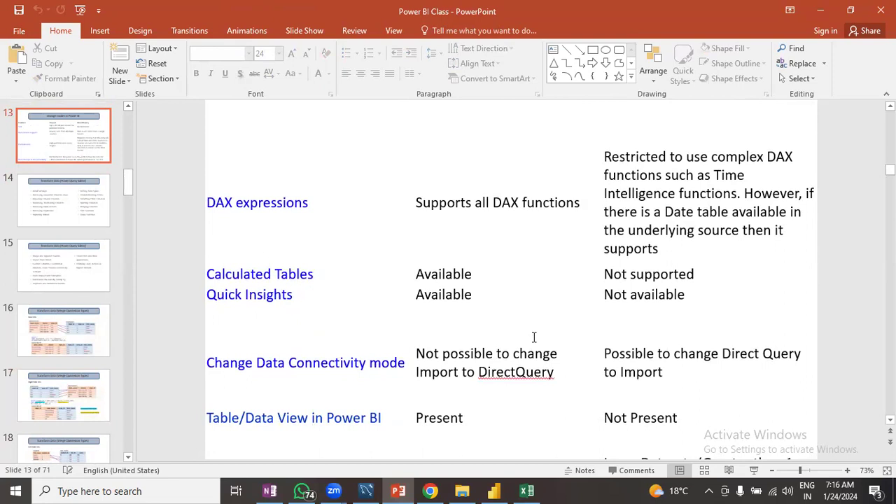
scroll(533, 341, "down", 6)
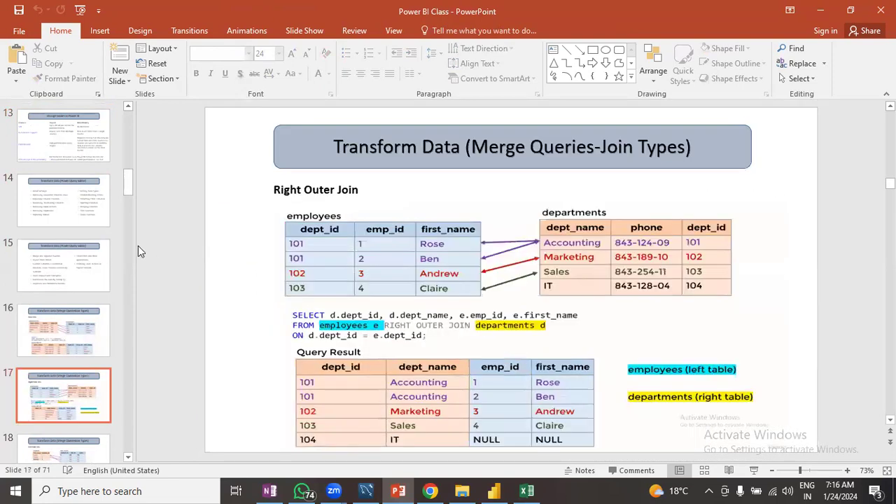
left_click(65, 245)
left_click(70, 181)
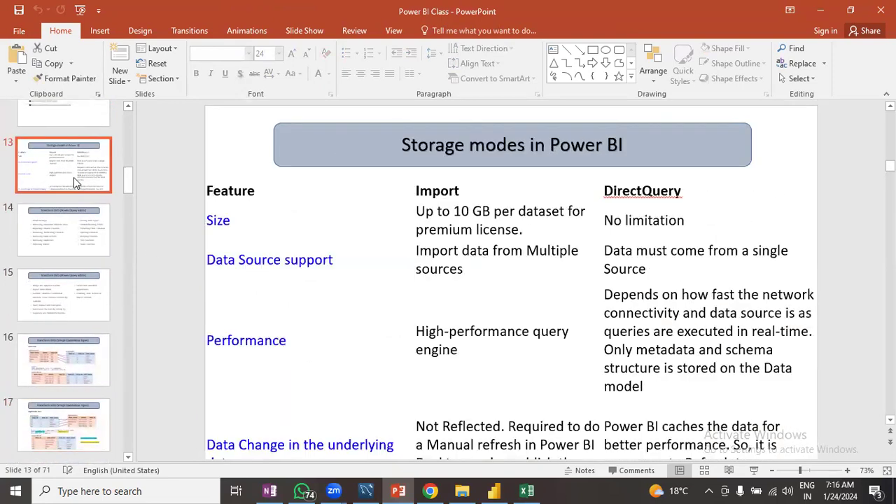
- Reread the Storage modes table from Performance downward, look at the Transform Data (Power Query Editor) slides, and return to slide 13
scroll(485, 292, "down", 6)
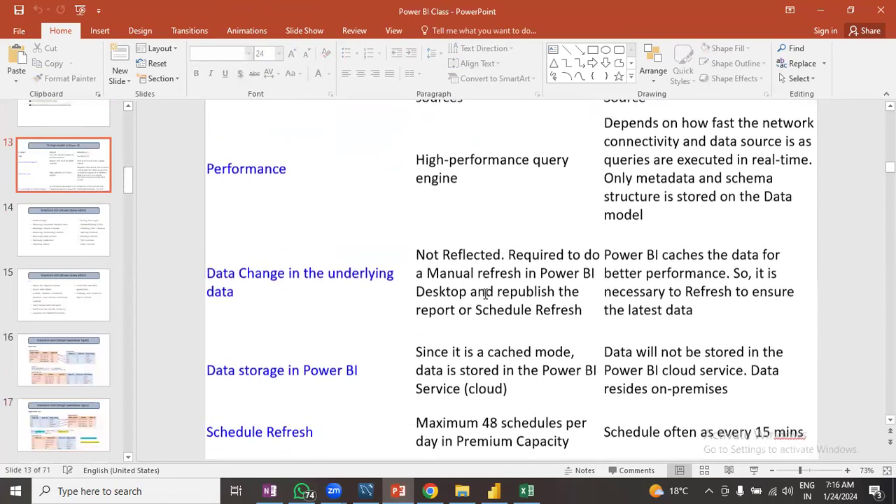
scroll(485, 294, "down", 3)
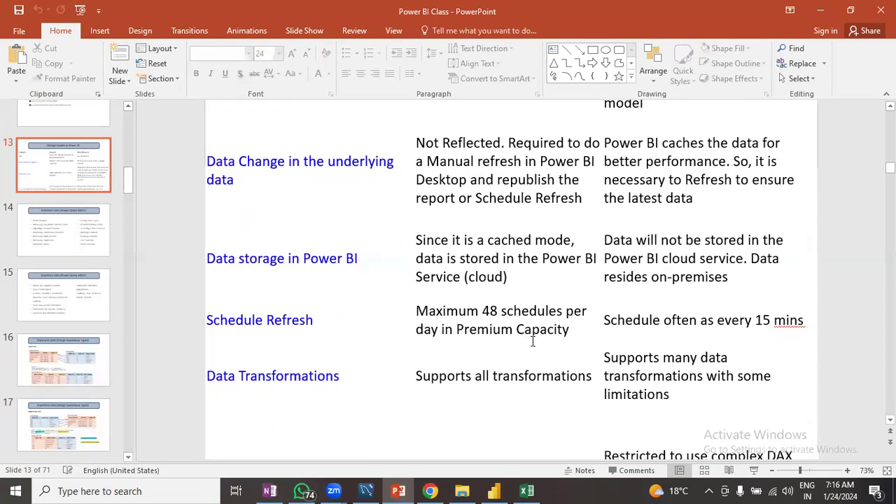
scroll(532, 341, "down", 2)
scroll(532, 343, "down", 8)
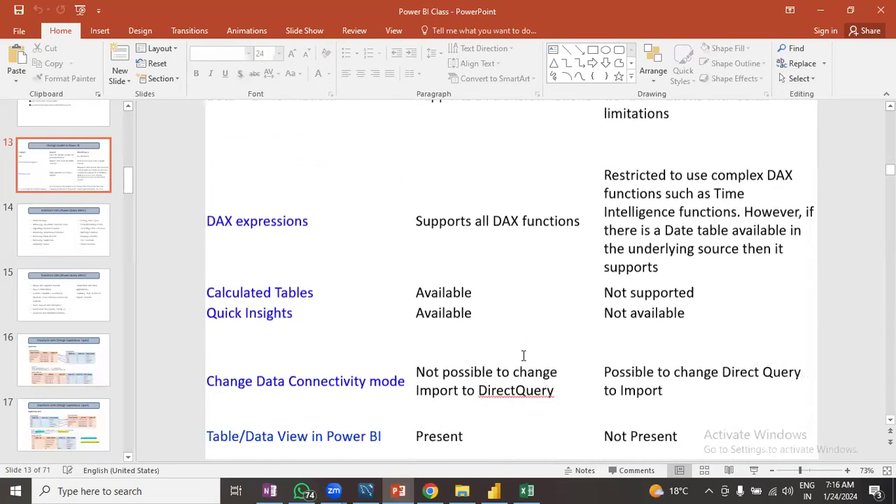
scroll(434, 381, "down", 6)
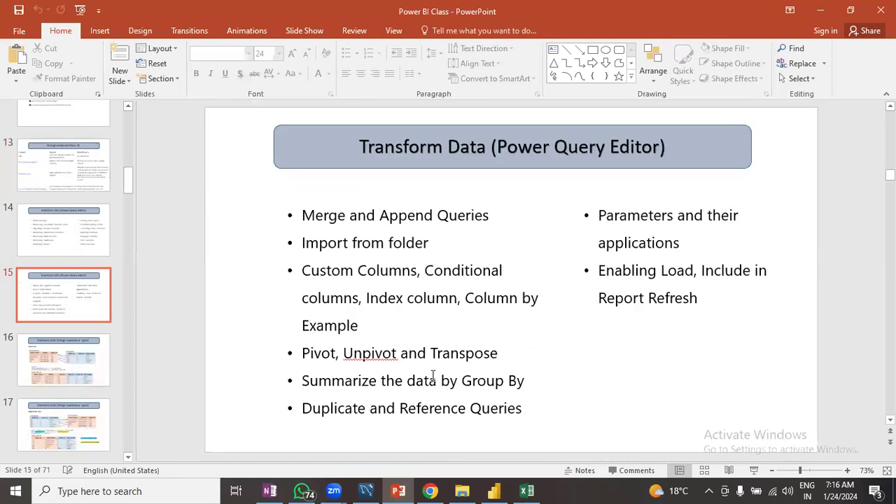
left_click(66, 248)
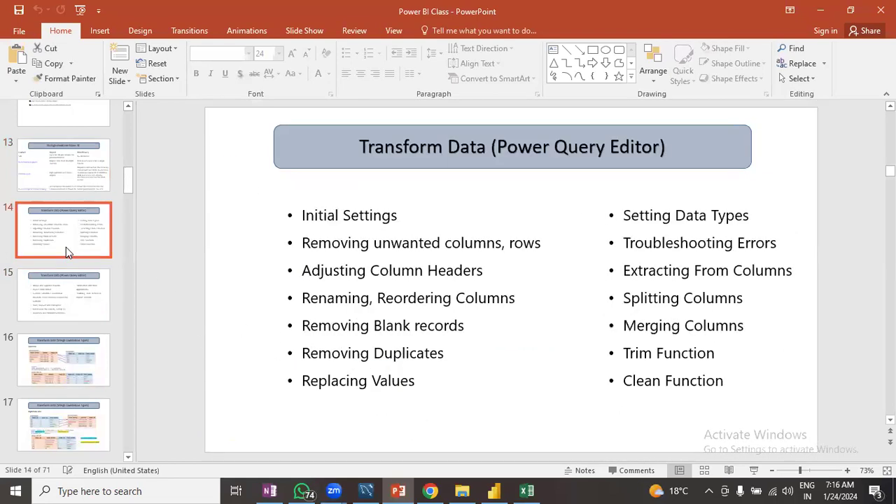
left_click(60, 194)
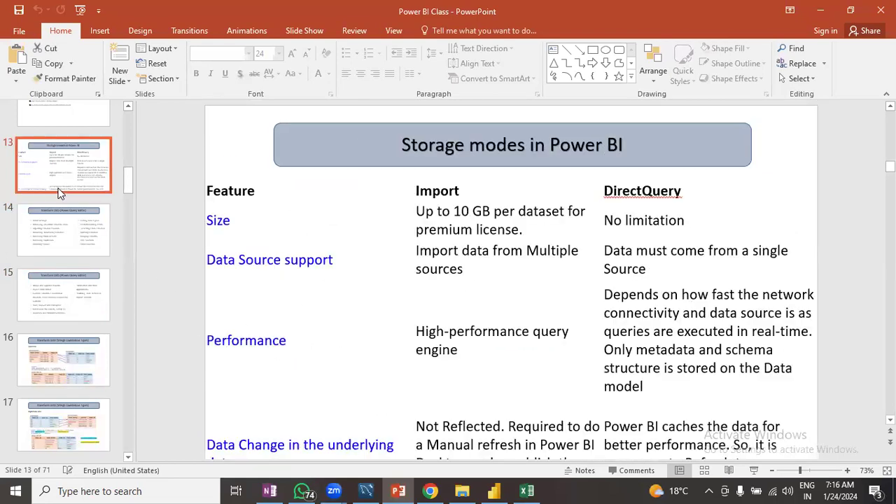
- Switch to Power BI Desktop and close the Classwork File report without saving its changes
left_click(826, 21)
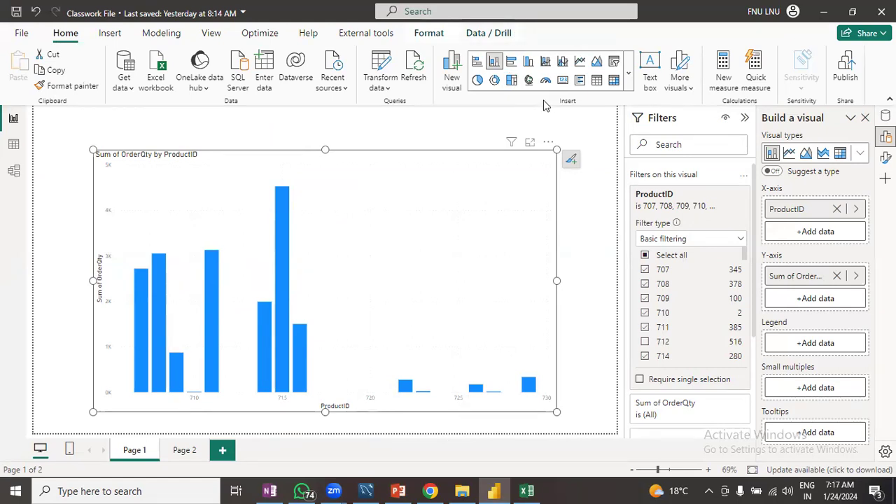
left_click(882, 11)
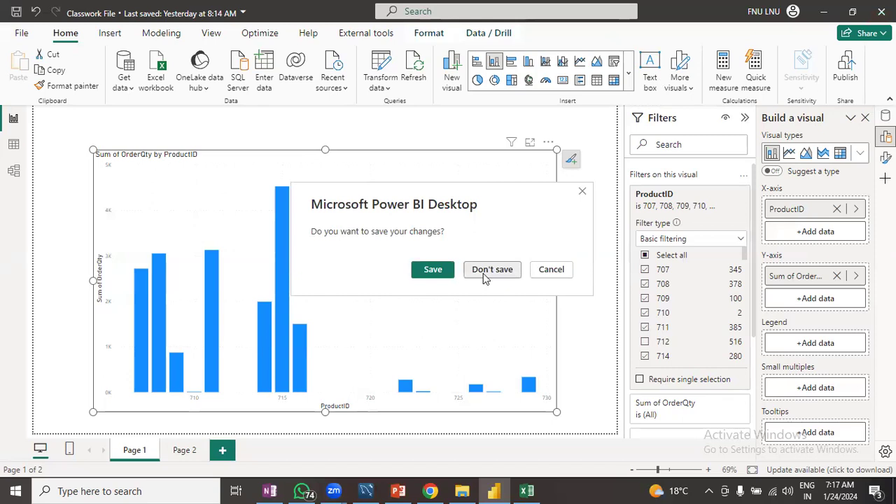
left_click(490, 269)
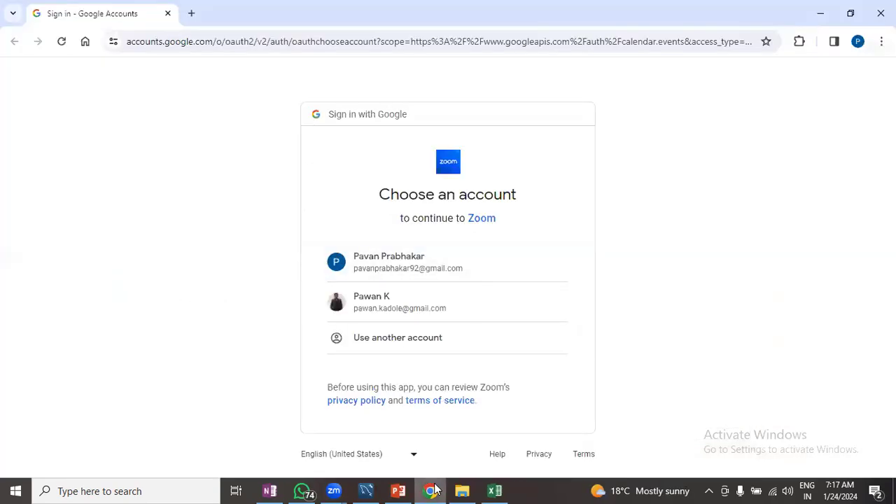
- Switch to File Explorer and open the Class 3 folder inside Weekday
left_click(469, 490)
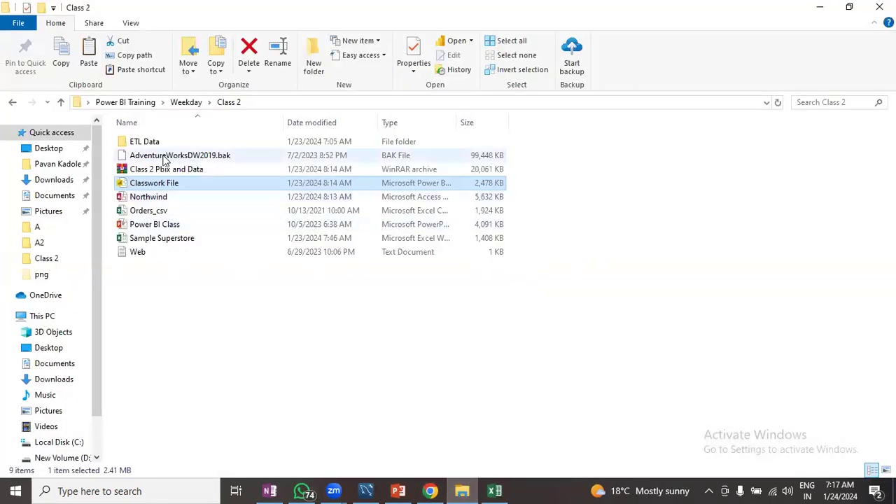
left_click(61, 103)
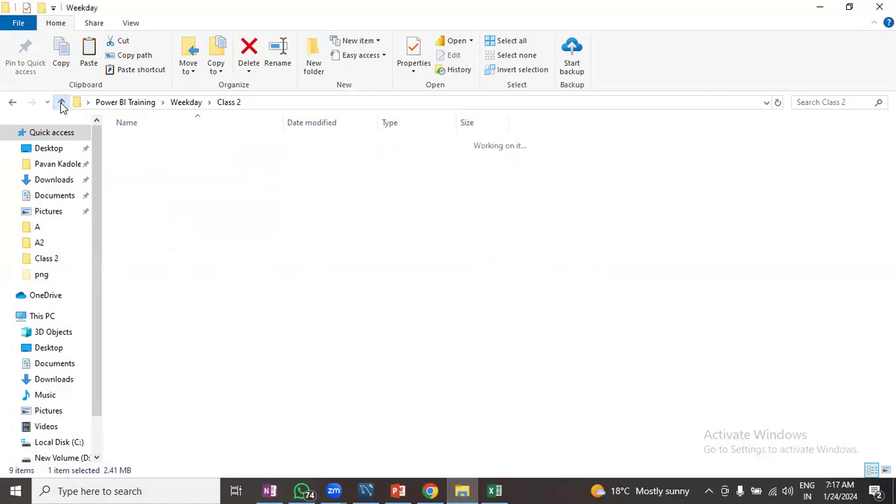
double_click(144, 160)
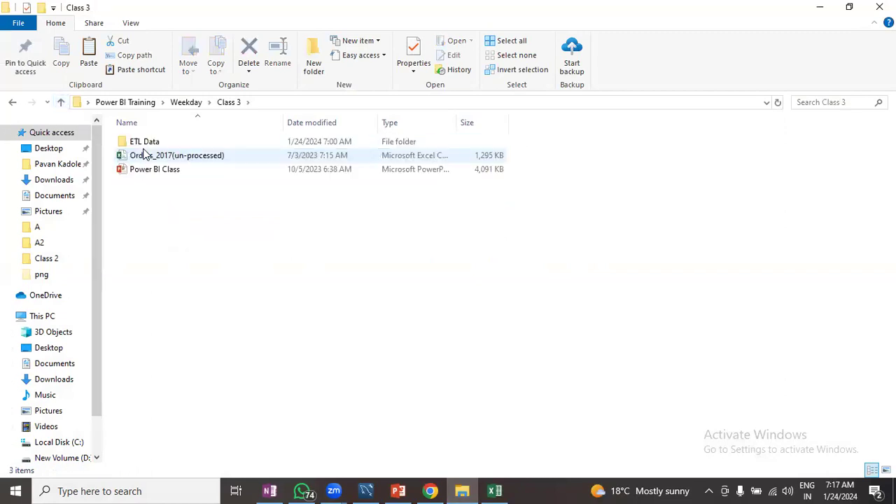
- Start a new blank report in Power BI Desktop and dismiss its welcome screen
left_click(132, 489)
type("pbi")
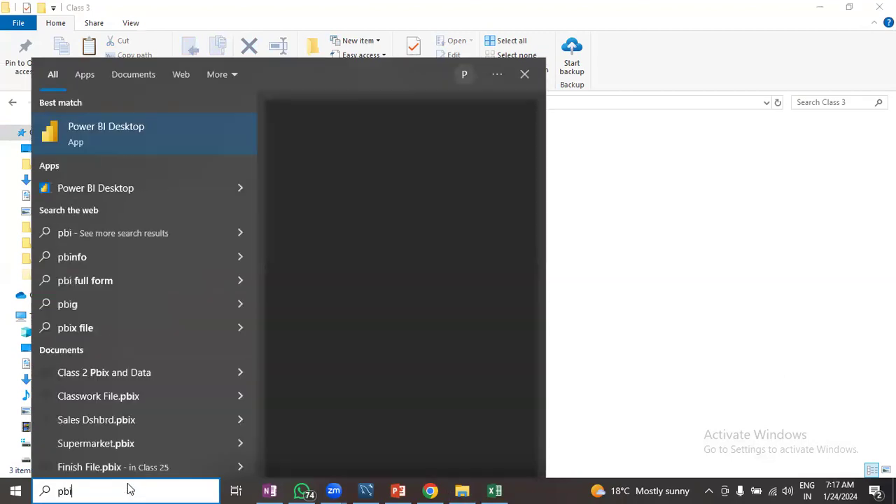
key("Return")
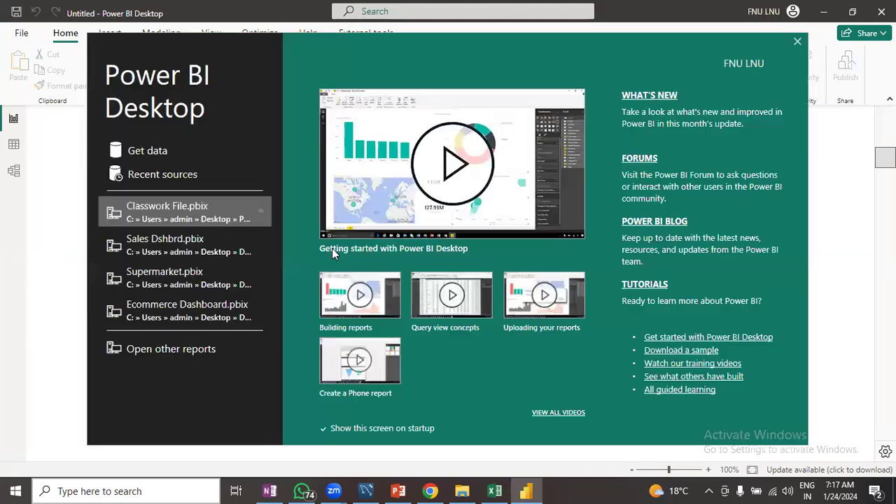
left_click(797, 43)
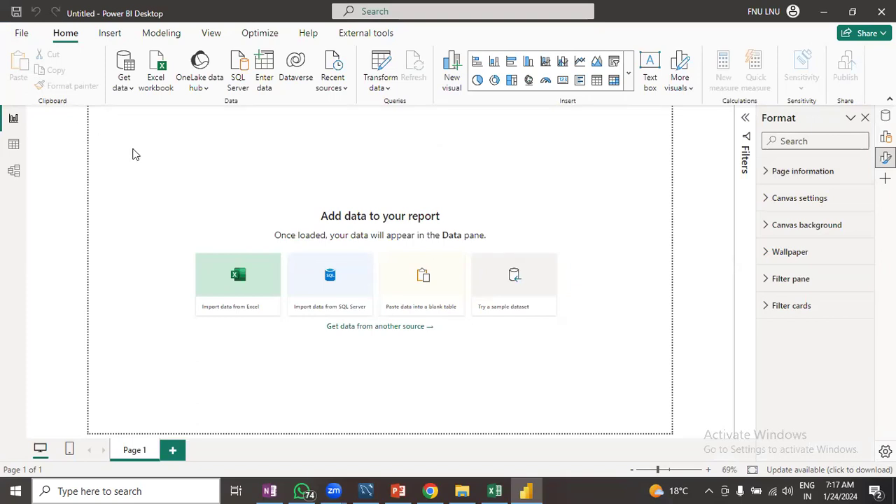
- Open the Power BI options and set global type detection to never detect column types and headers for unstructured sources
left_click(21, 35)
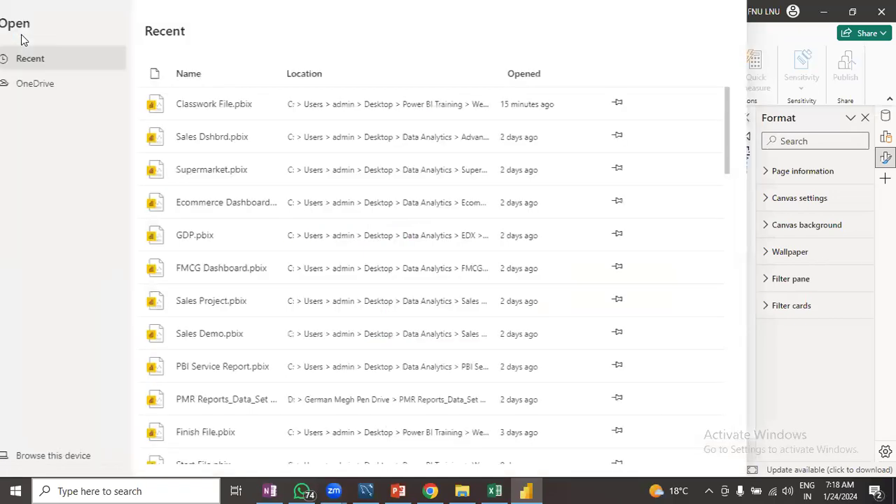
left_click(70, 264)
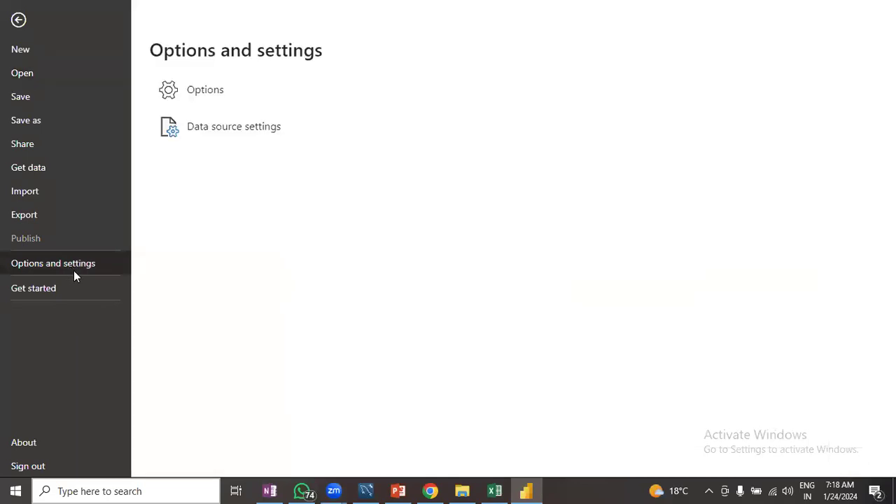
left_click(205, 91)
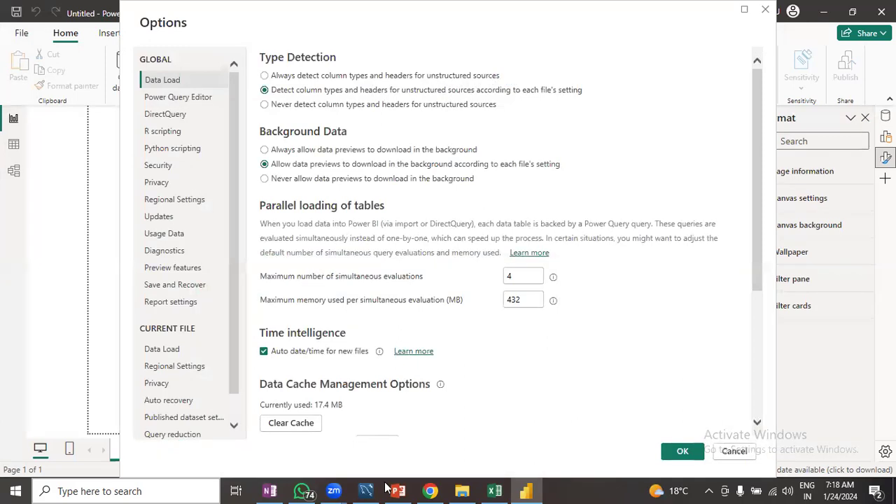
mouse_move(341, 490)
left_click(265, 105)
- Clear the data cache, the Q&A cache and the folded artifacts cache in the global Data Load options
scroll(318, 399, "down", 3)
scroll(316, 393, "up", 3)
scroll(316, 388, "down", 3)
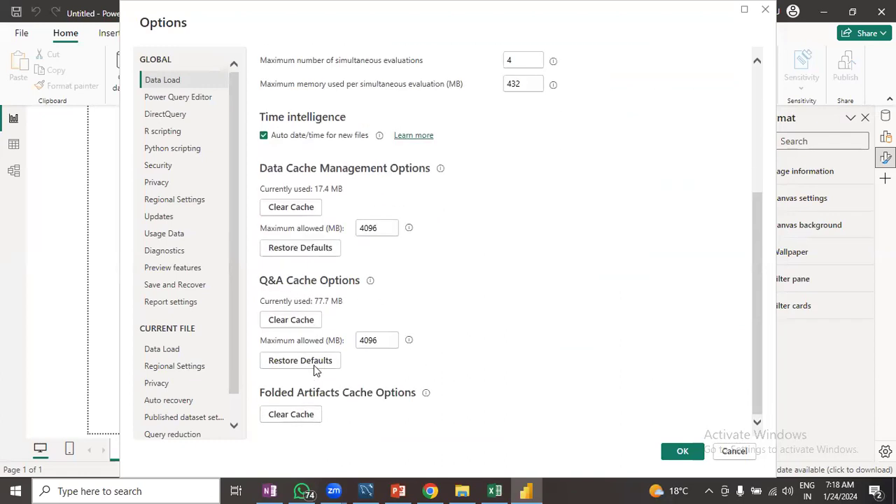
left_click(285, 214)
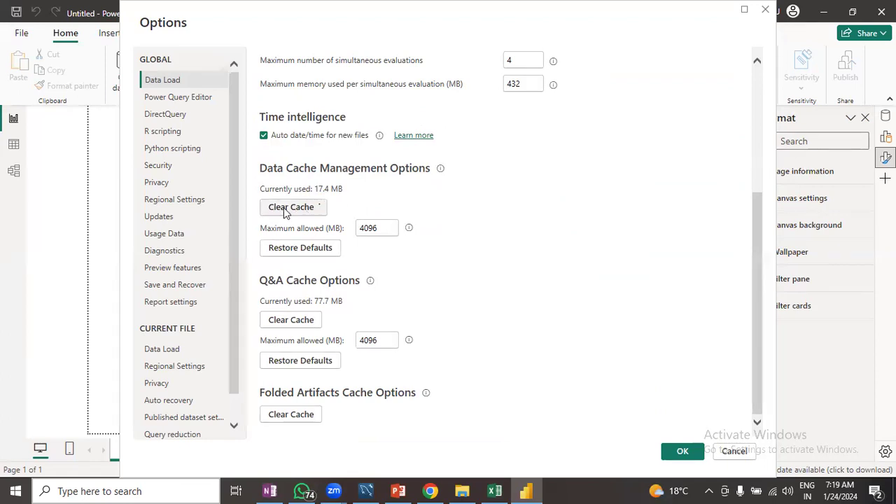
left_click(294, 323)
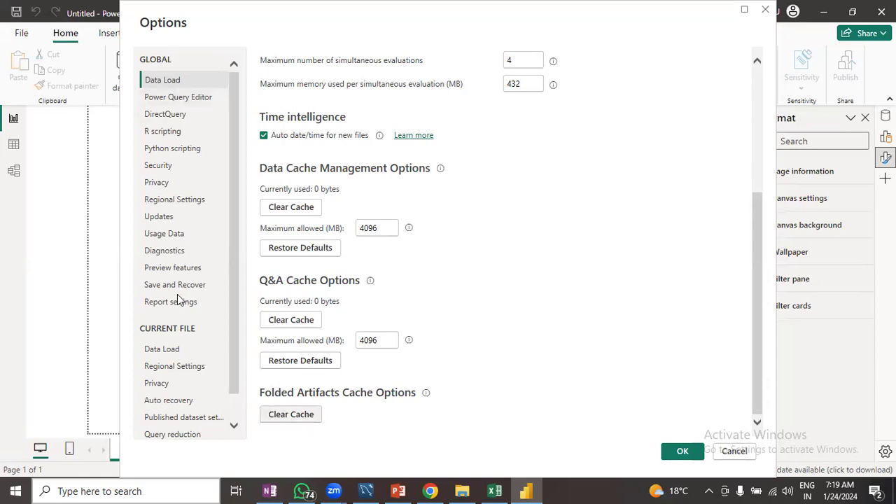
- Turn off relationship import, autodetection of new relationships, and column type and header detection in the current file's Data Load options
left_click(166, 355)
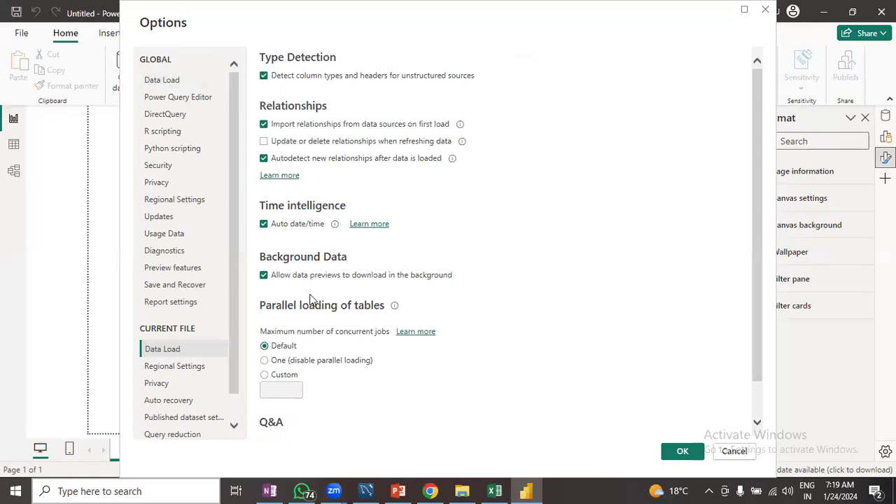
left_click(264, 125)
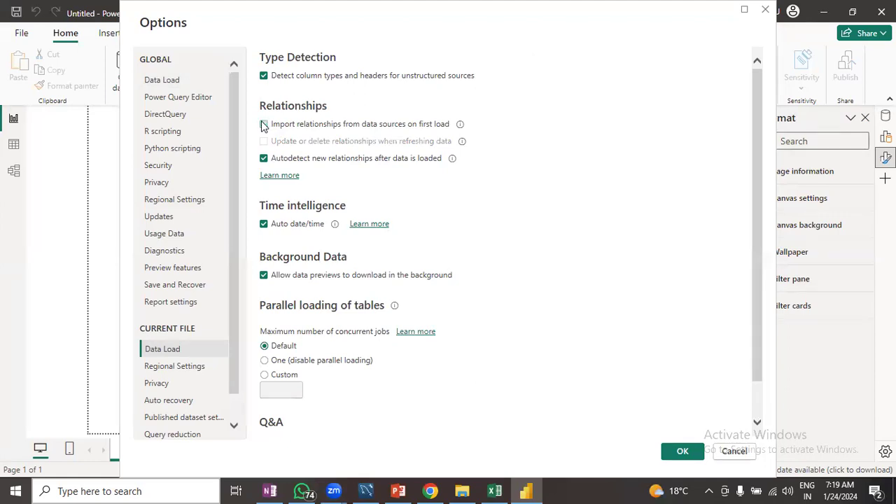
left_click(264, 159)
left_click(265, 77)
left_click(264, 76)
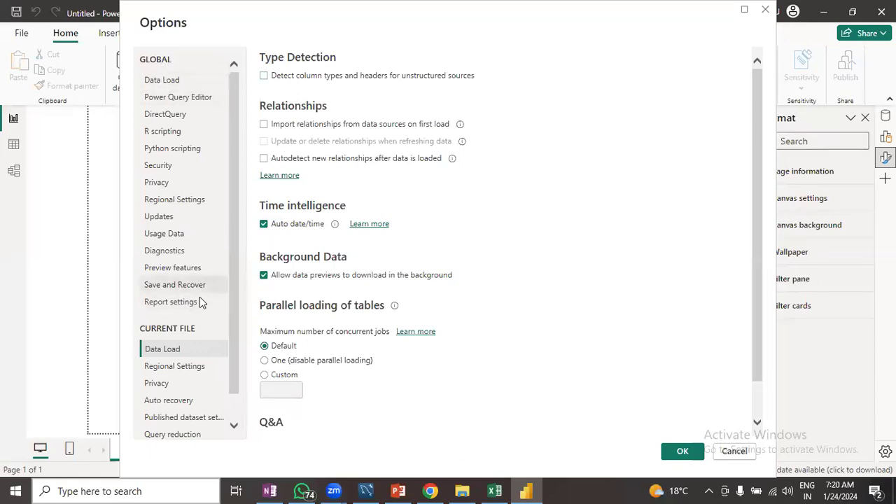
- Check the global language settings and the current file's import locale, and apply the changed options
left_click(177, 203)
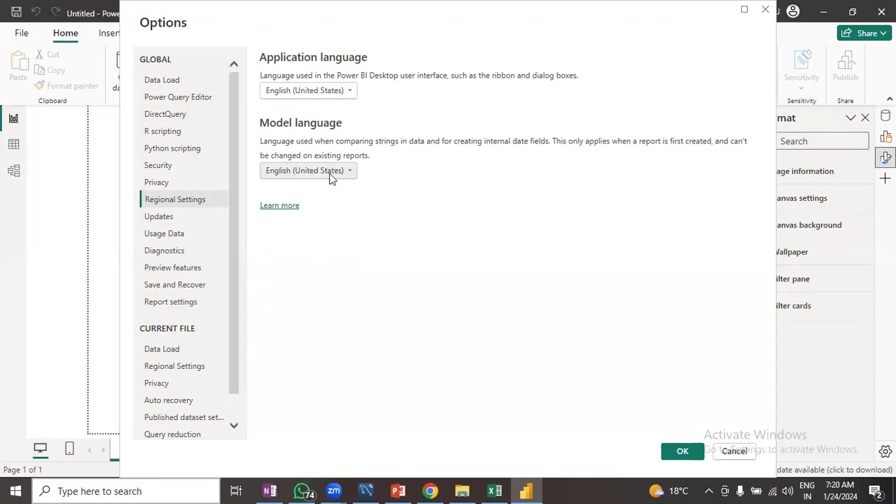
left_click(174, 369)
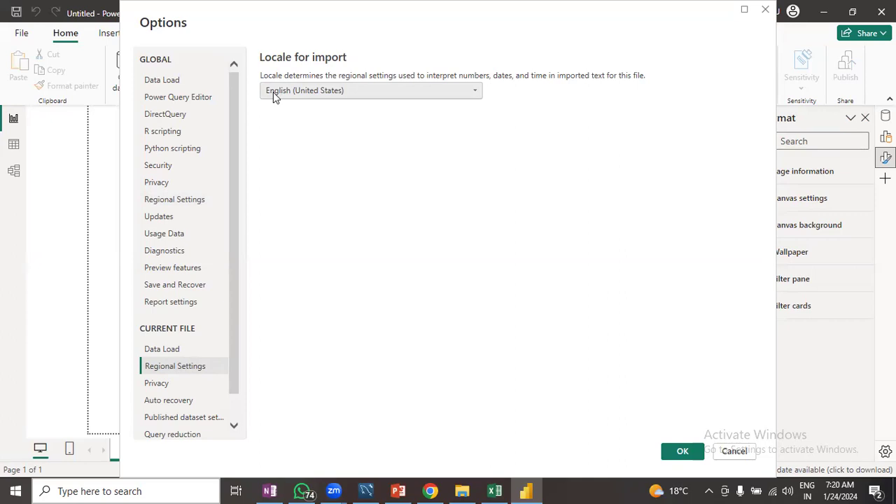
left_click(681, 452)
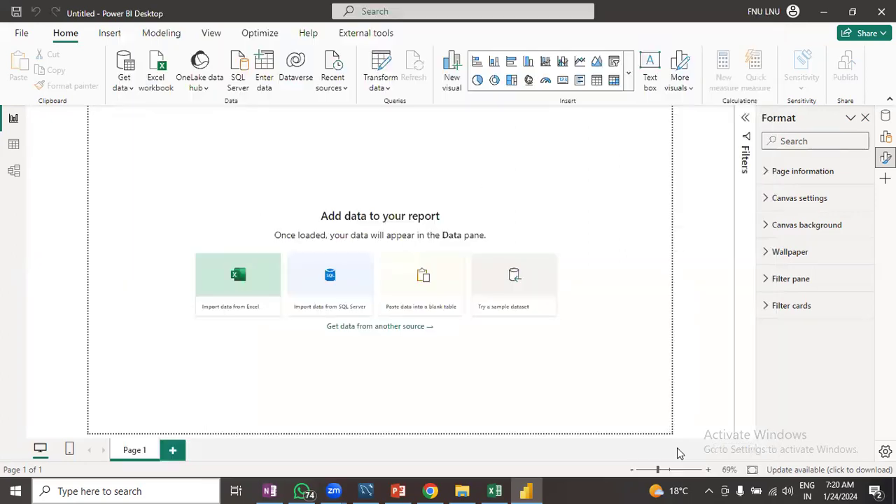
left_click(21, 32)
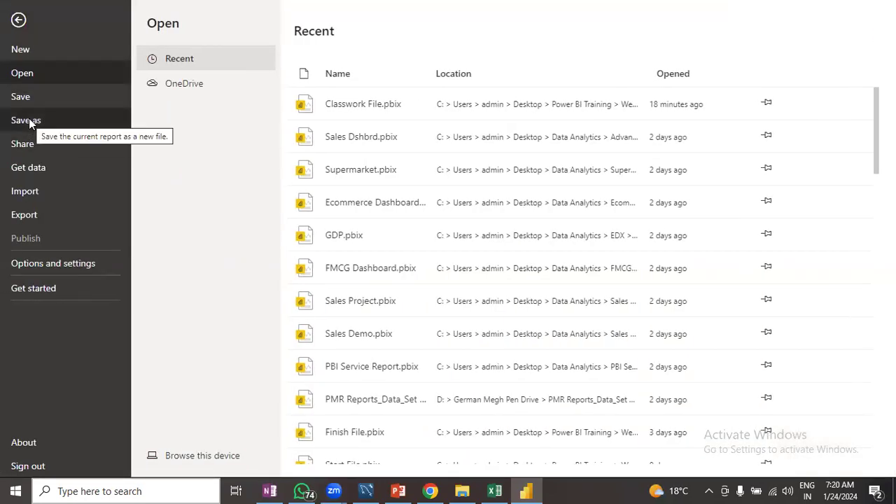
left_click(18, 21)
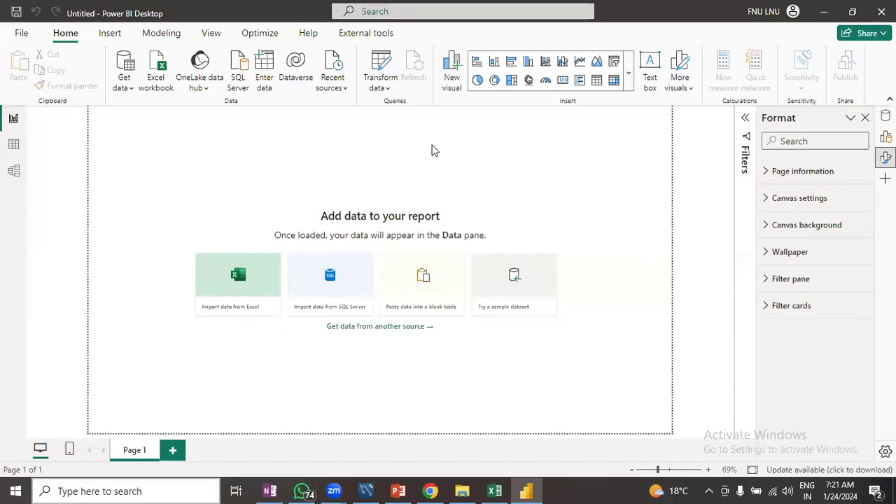
- Check the full file type of Orders_2017(un-processed) in File Explorer's Class 3 folder, and return to Power BI Desktop's list of data sources
left_click(124, 84)
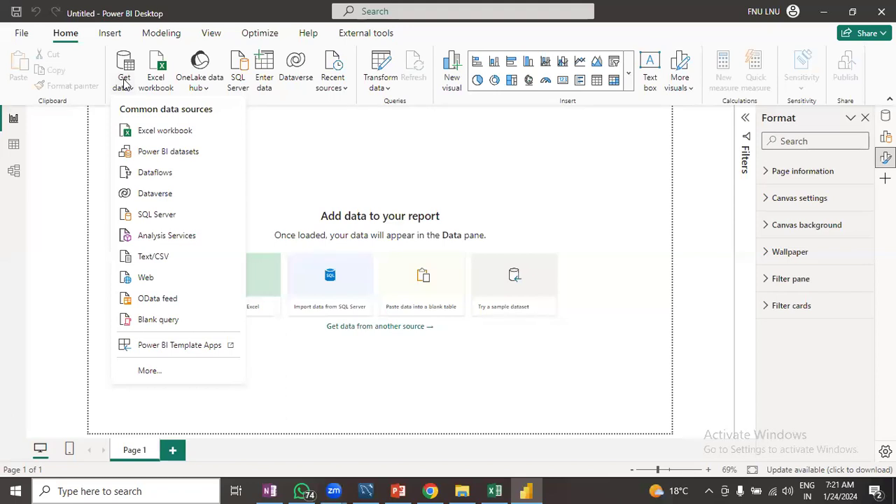
left_click(461, 490)
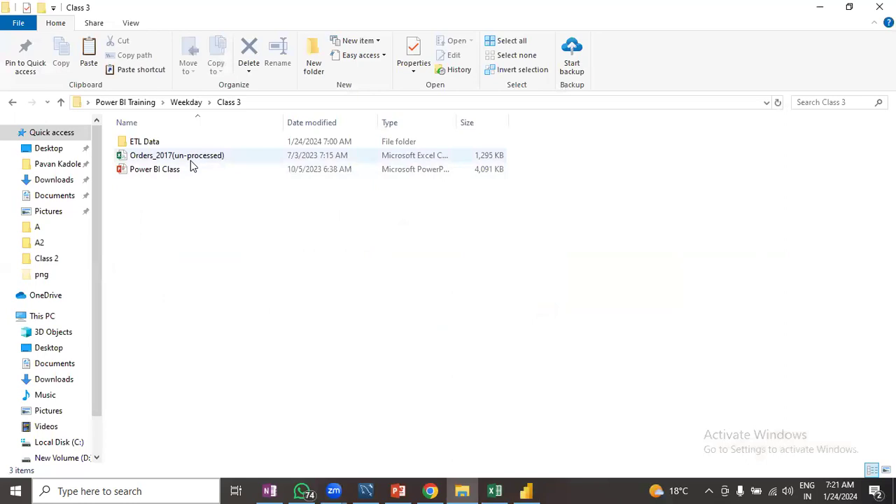
left_click_drag(457, 123, 571, 131)
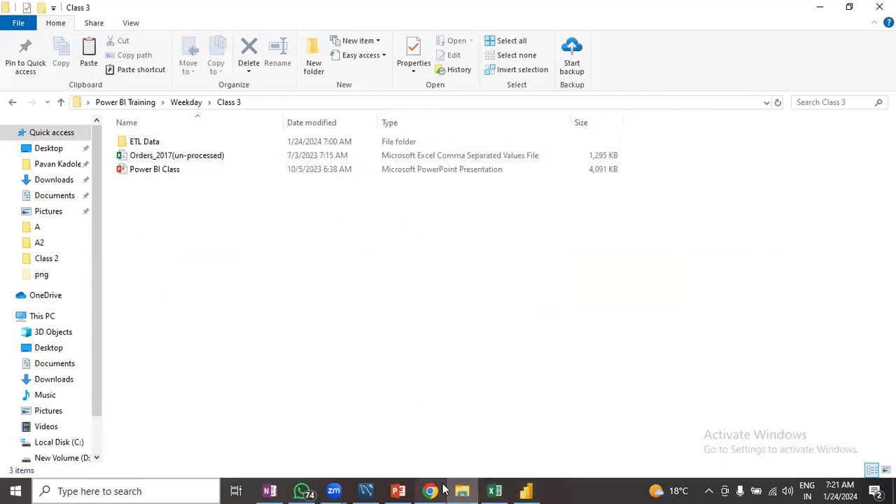
left_click(526, 490)
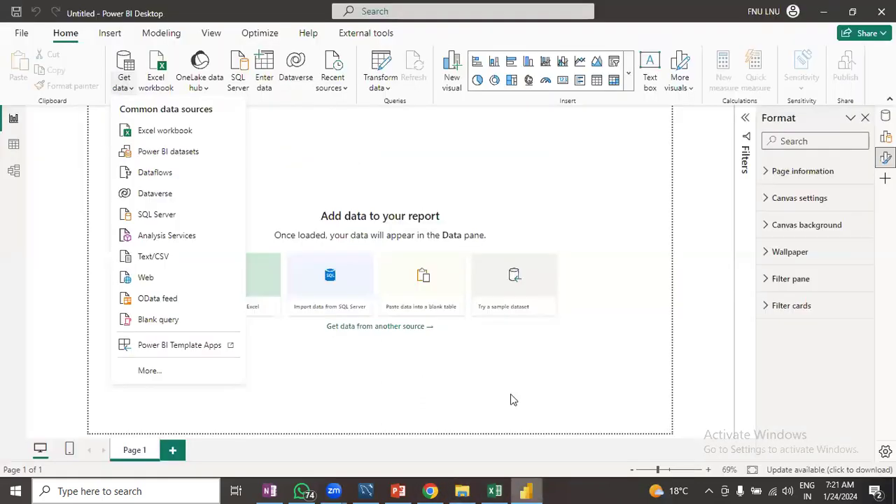
- Connect to Orders_2017(un-processed) in the Weekday > Class 3 folder as a Text/CSV source
left_click(146, 257)
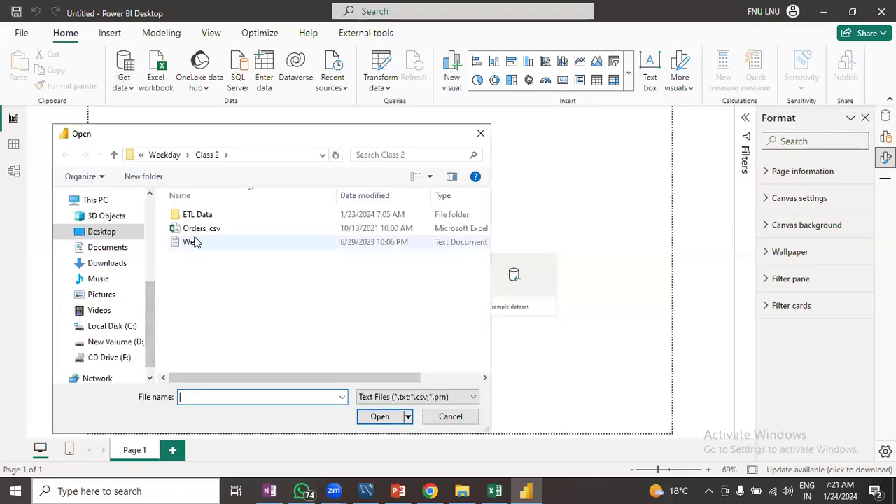
left_click(114, 154)
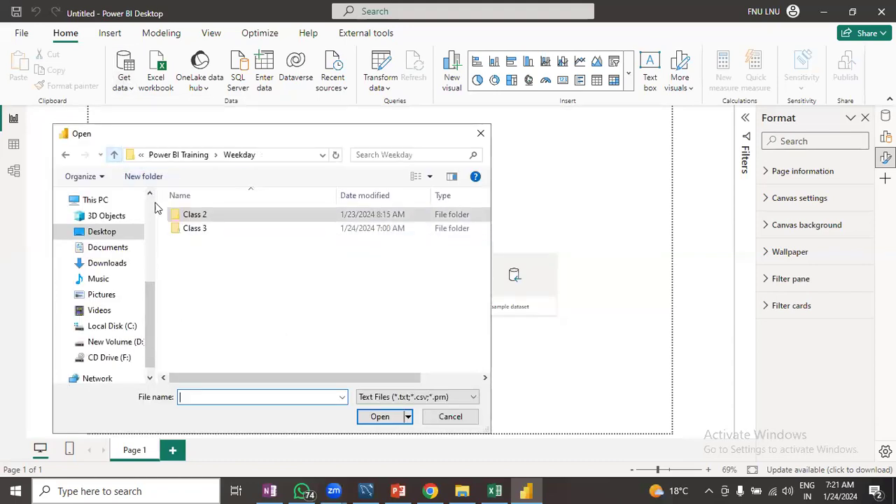
double_click(195, 229)
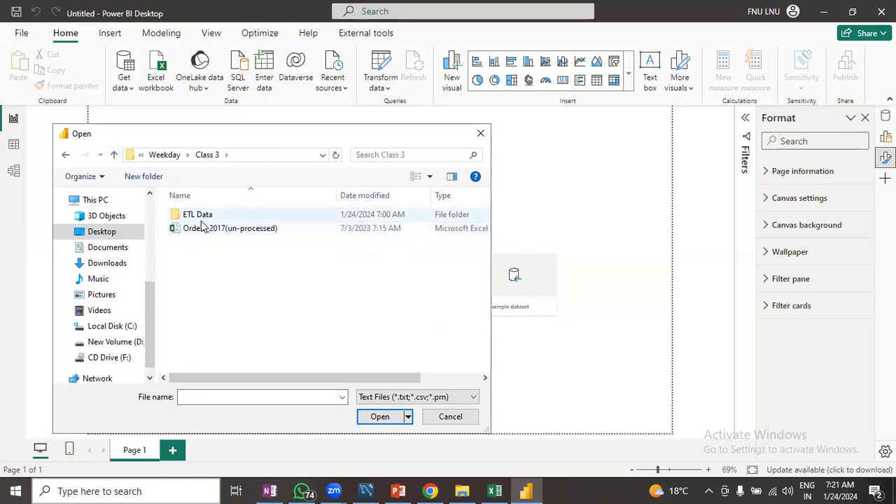
left_click(237, 231)
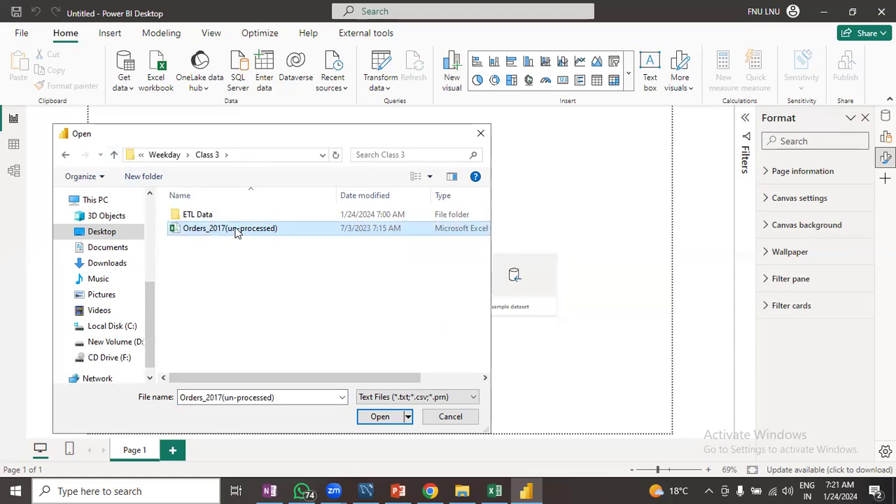
left_click(400, 416)
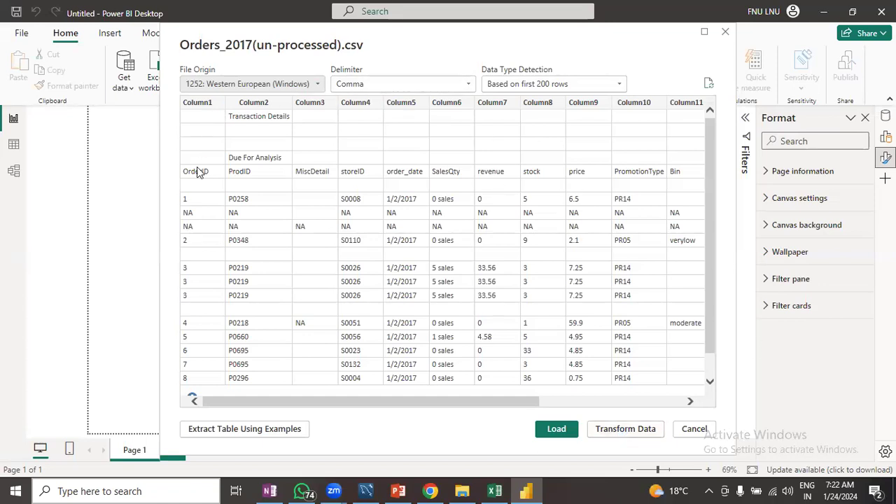
- Look over the preview rows of Orders_2017(un-processed).csv and open the data for transformation in Power Query Editor
scroll(273, 247, "down", 1)
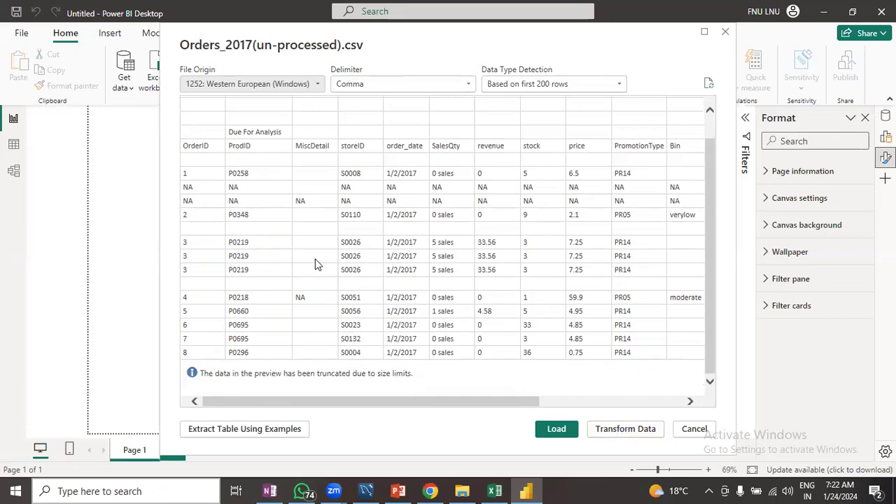
scroll(364, 261, "up", 1)
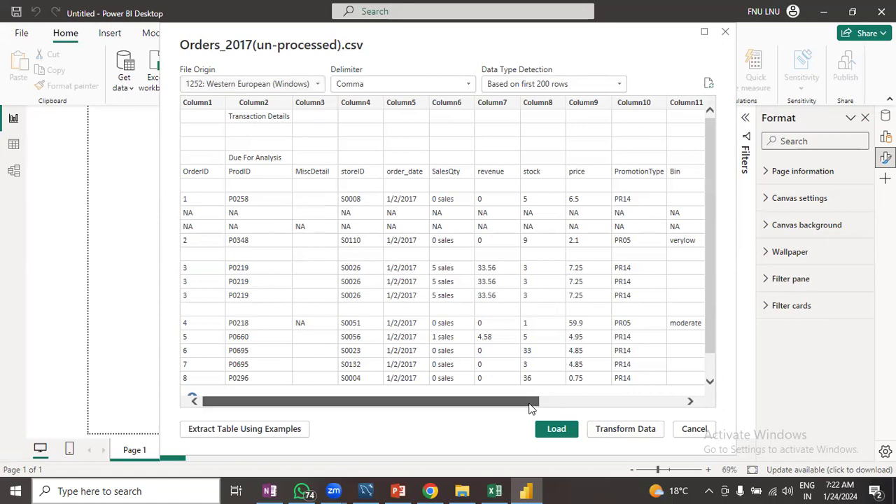
left_click(611, 430)
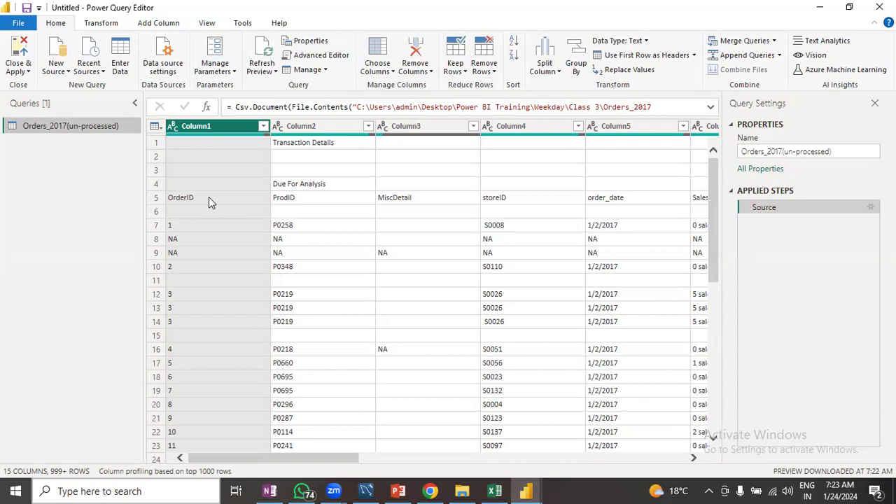
- Rename the Orders_2017(un-processed) query as Orders 2017
key("XF86AudioRaiseVolume")
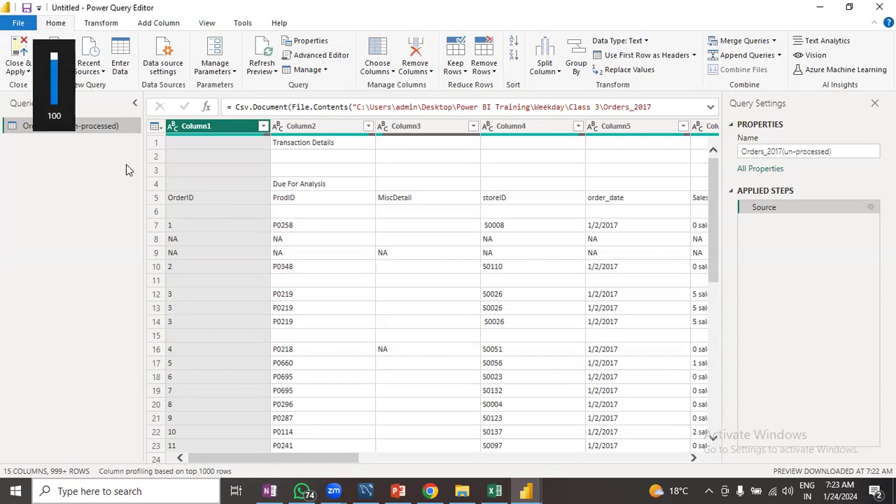
double_click(21, 127)
type("Or")
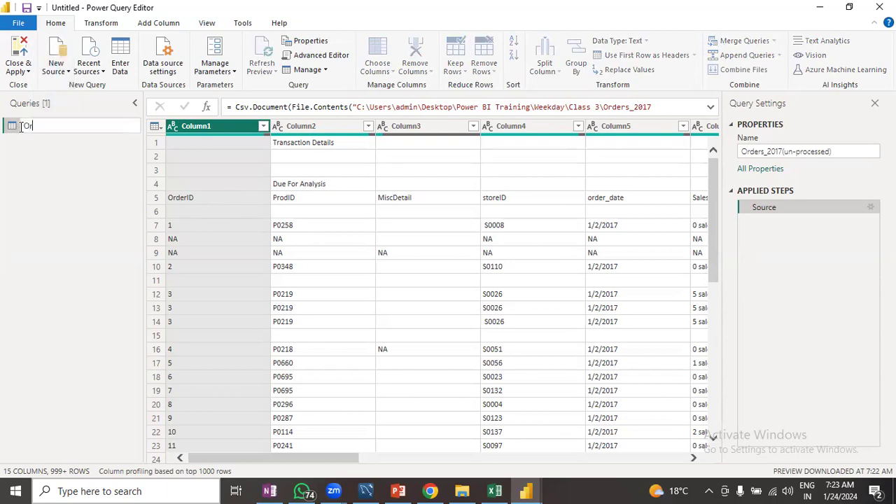
type("ders 2017")
key("Return")
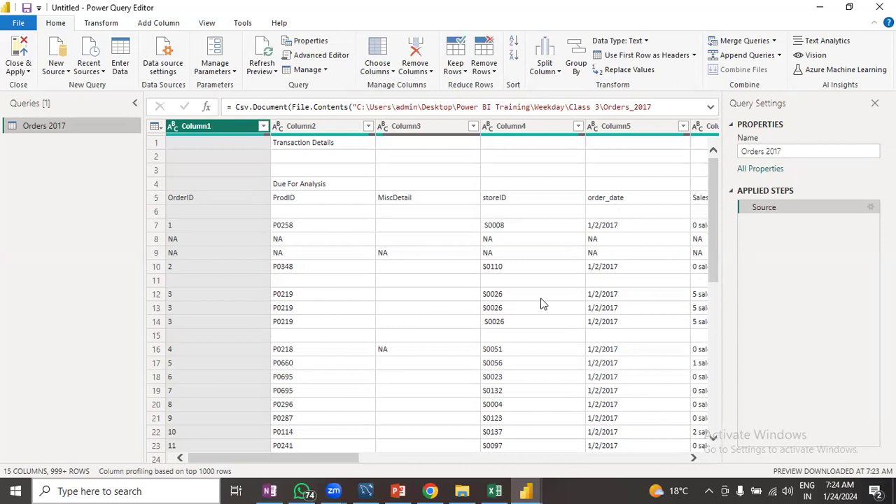
- Look through the Orders 2017 columns and the commands available for transforming existing columns and adding new ones
left_click_drag(332, 458, 303, 452)
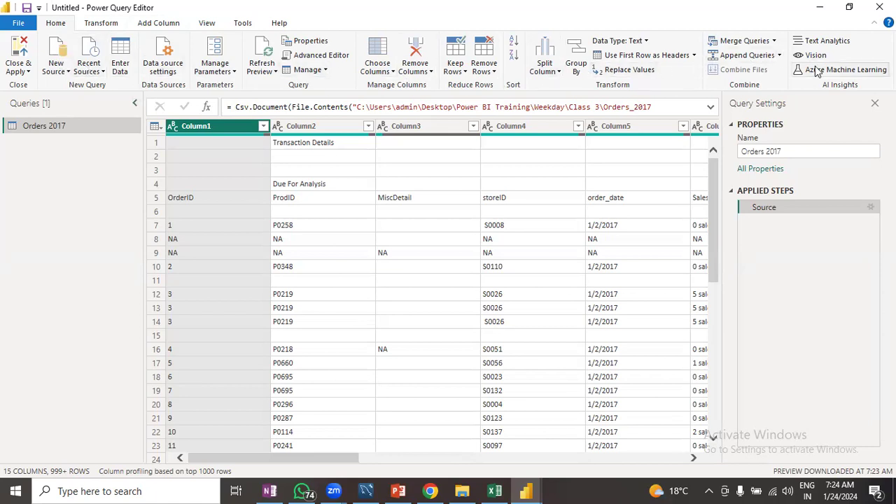
left_click(101, 25)
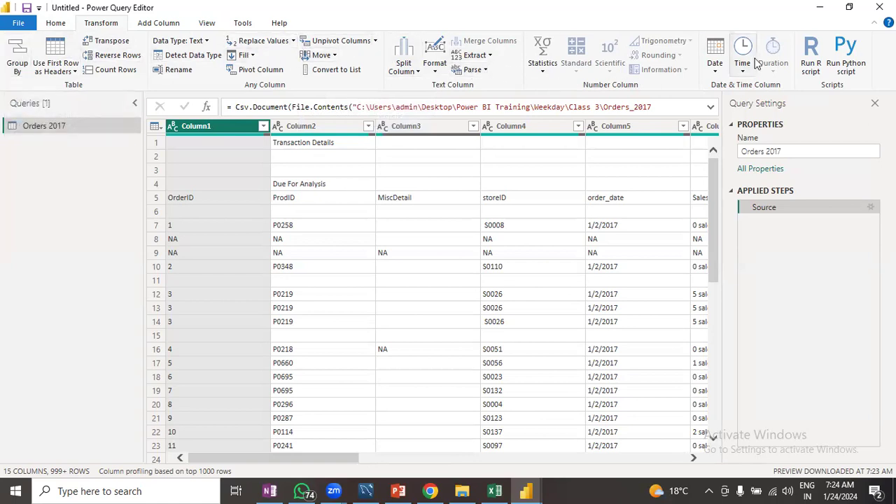
left_click(159, 23)
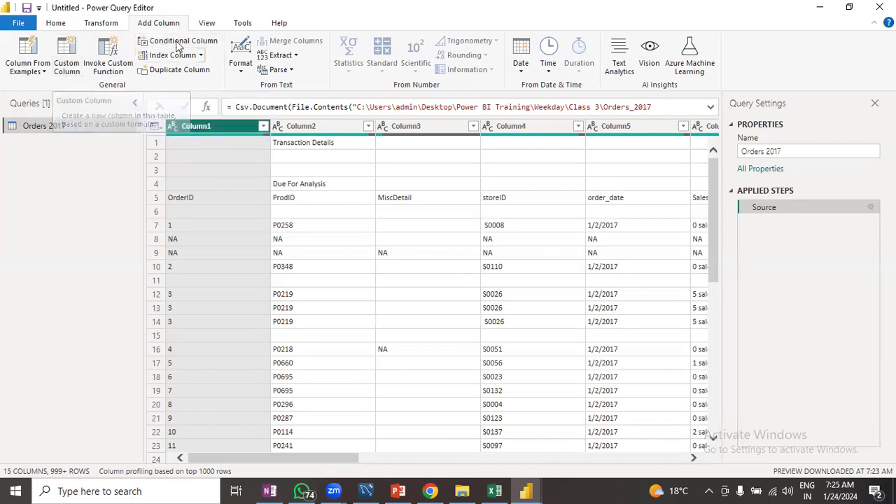
- Look through the commands for data preview display, query diagnostics and help resources
left_click(206, 25)
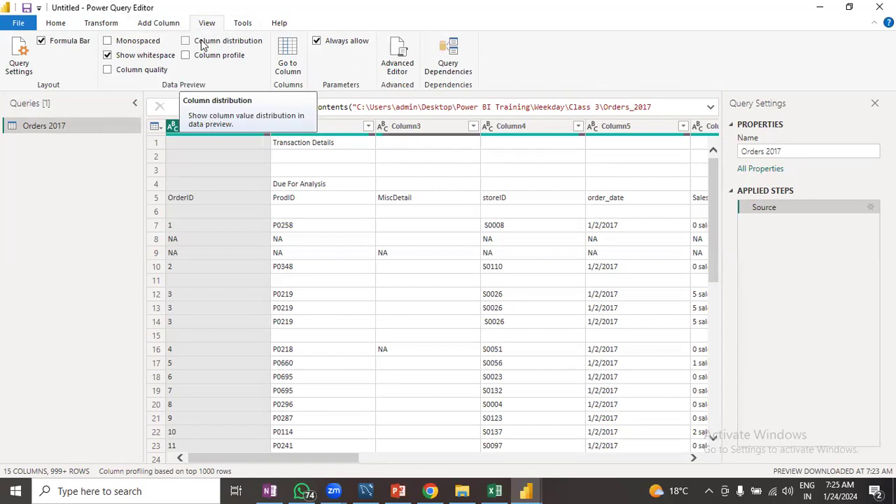
left_click(242, 25)
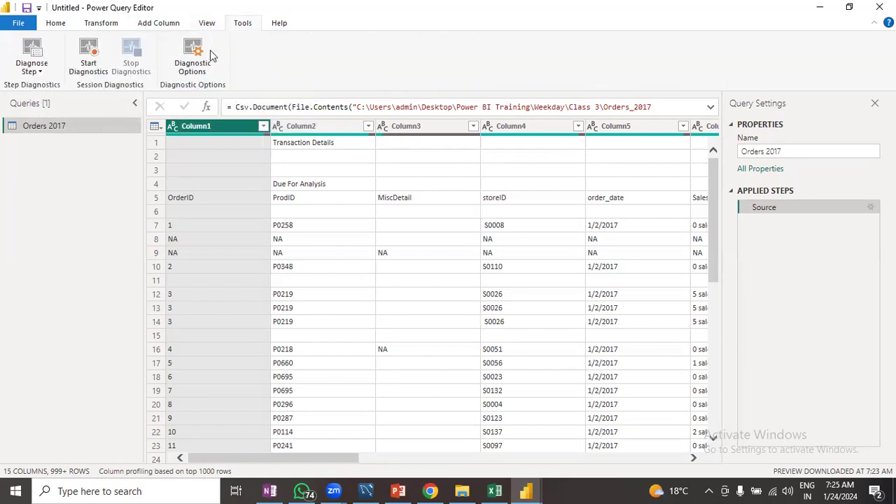
left_click(277, 25)
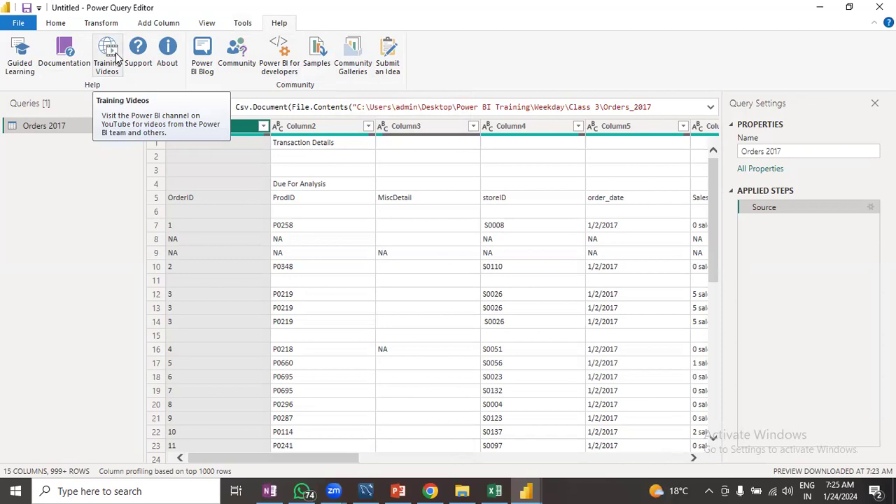
left_click(56, 24)
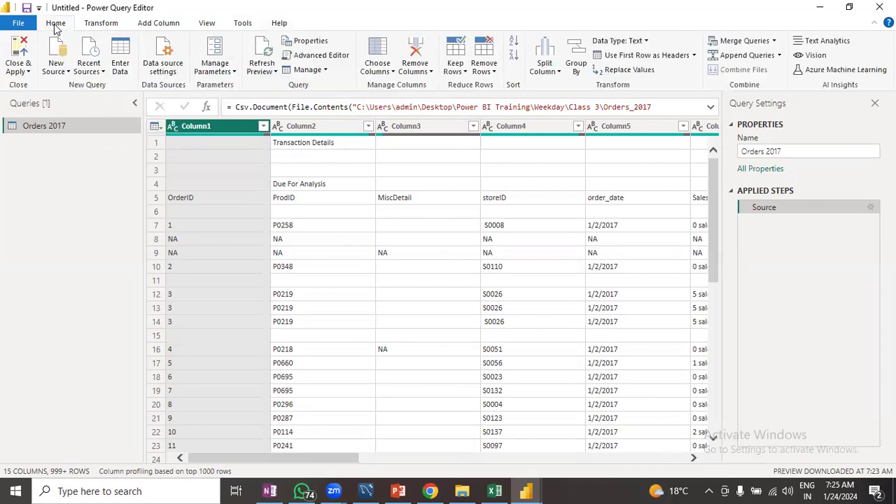
- Remove the top 4 rows of Orders 2017 and use the first remaining row as the column headers
left_click(490, 73)
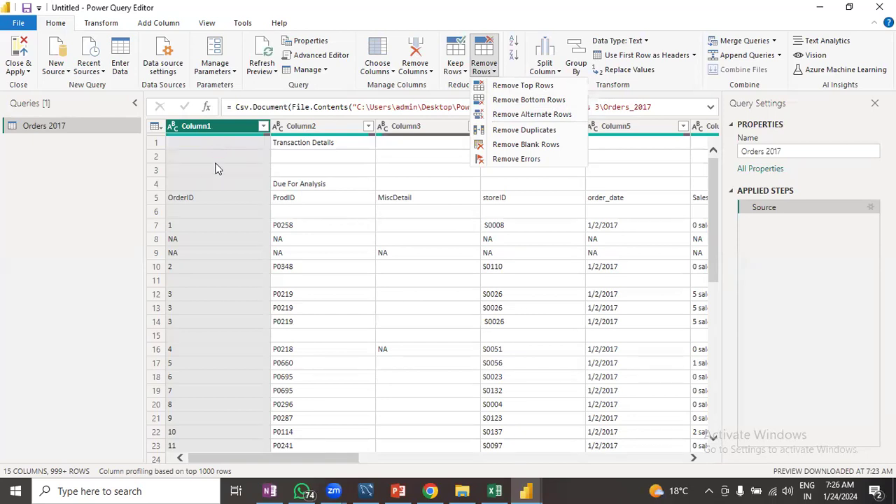
left_click(518, 89)
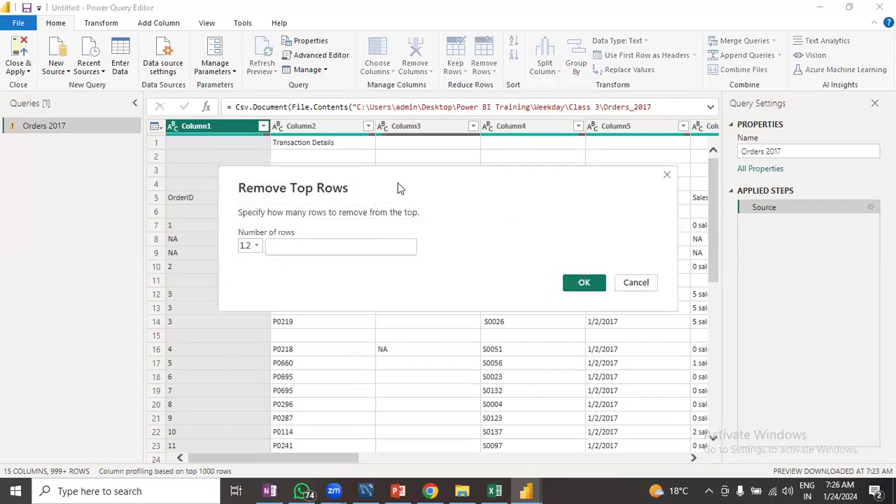
left_click_drag(414, 184, 530, 191)
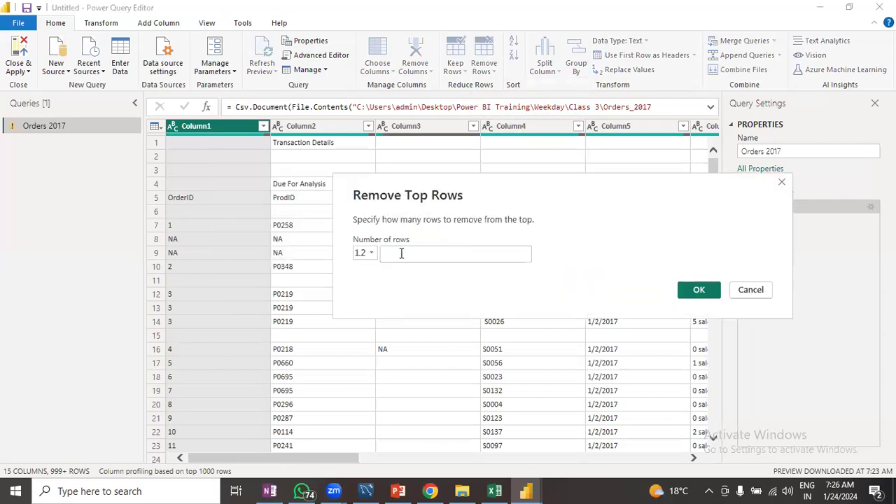
left_click(401, 253)
type("4")
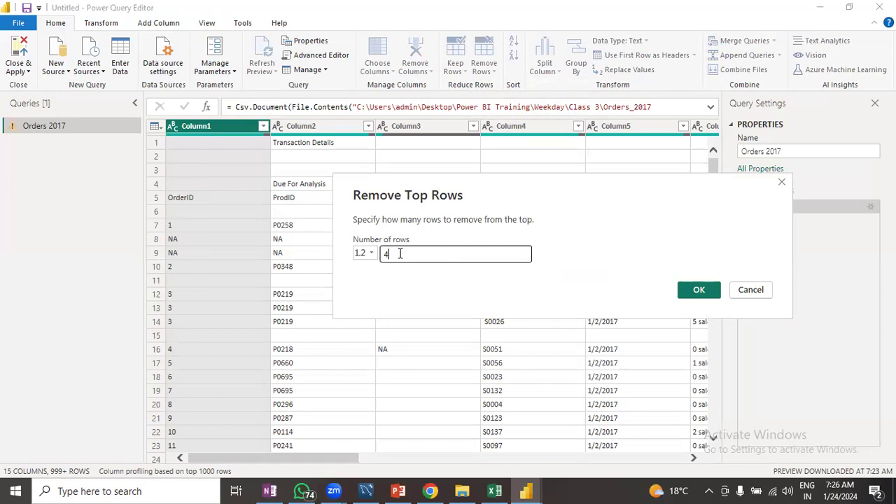
left_click(697, 290)
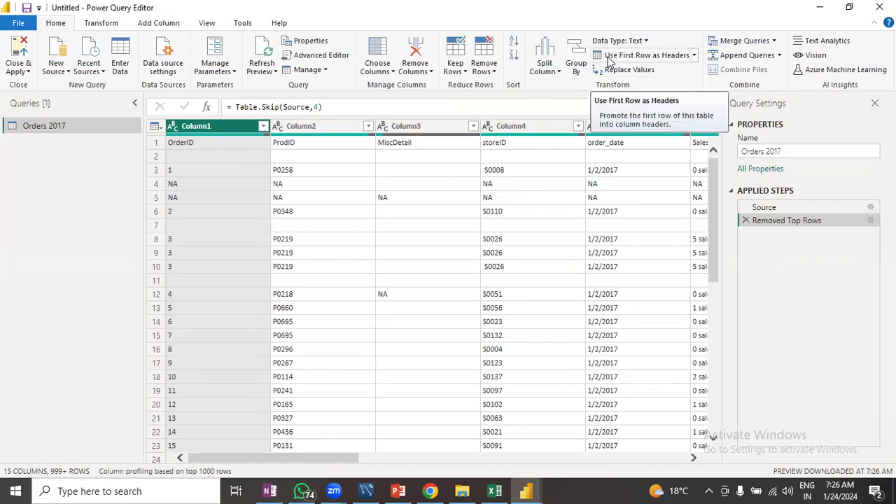
left_click(655, 59)
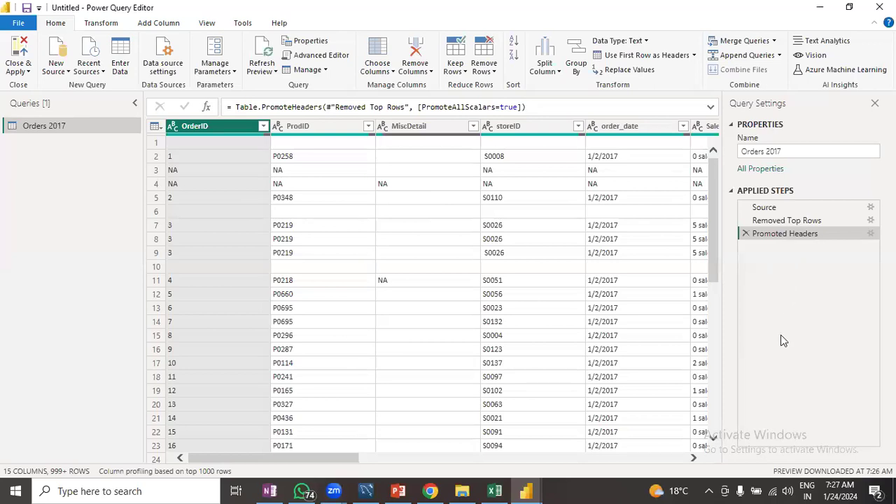
- Review the data at each applied step: Source, Removed Top Rows and Promoted Headers
left_click(774, 209)
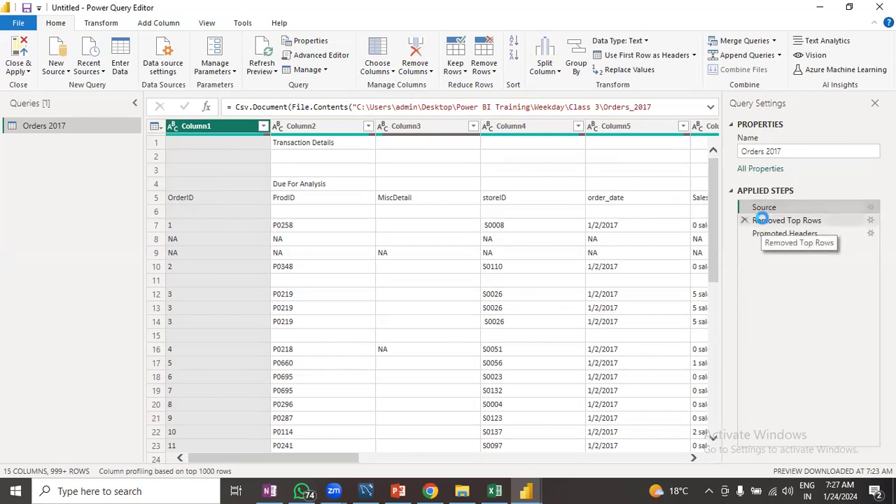
left_click(765, 221)
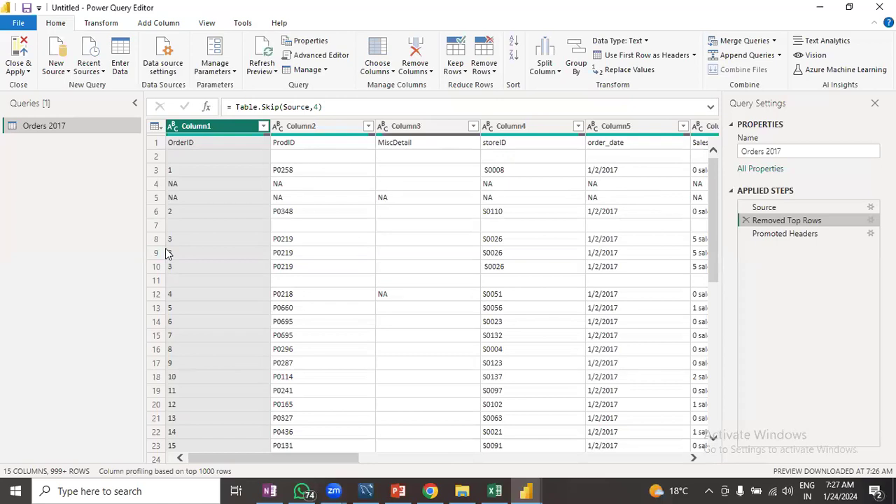
left_click(784, 236)
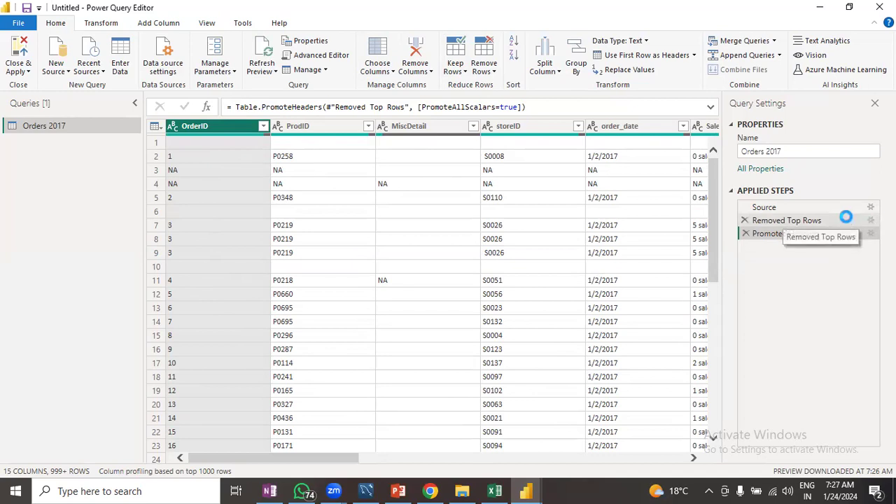
- Edit the Removed Top Rows step to remove 5 rows and check the effect on the promoted headers
left_click(868, 221)
left_click(870, 221)
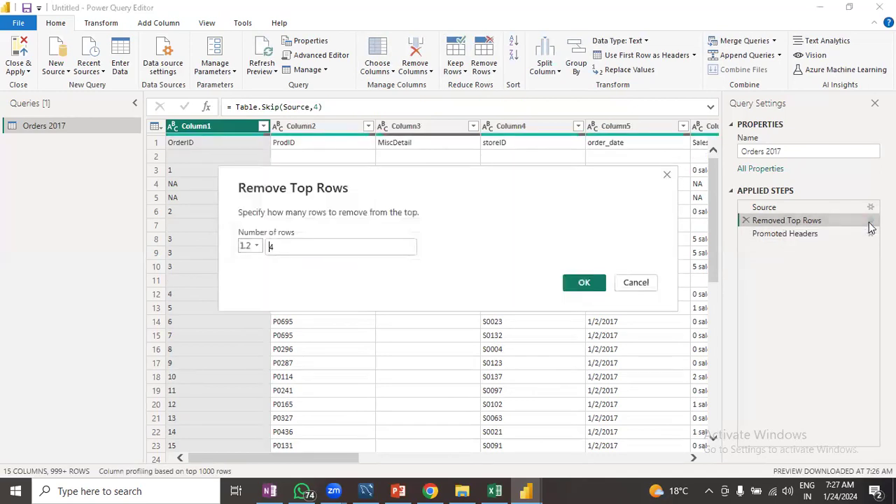
left_click_drag(380, 174, 516, 145)
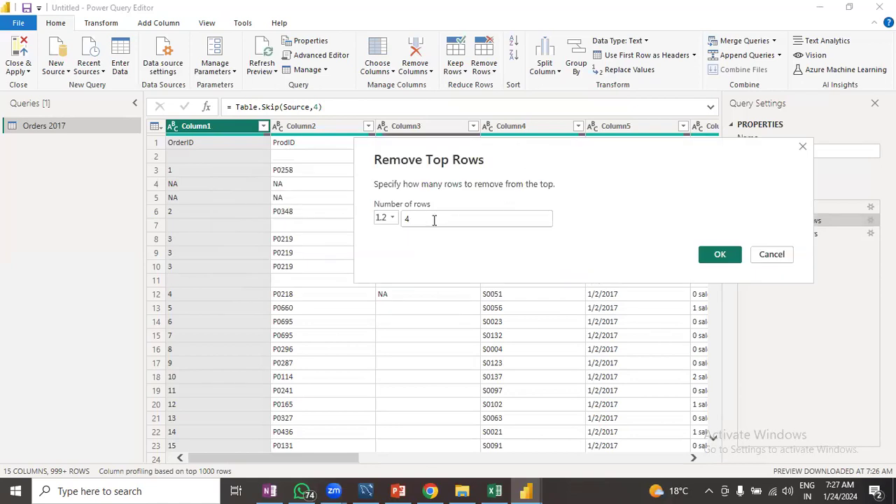
left_click_drag(504, 160, 392, 99)
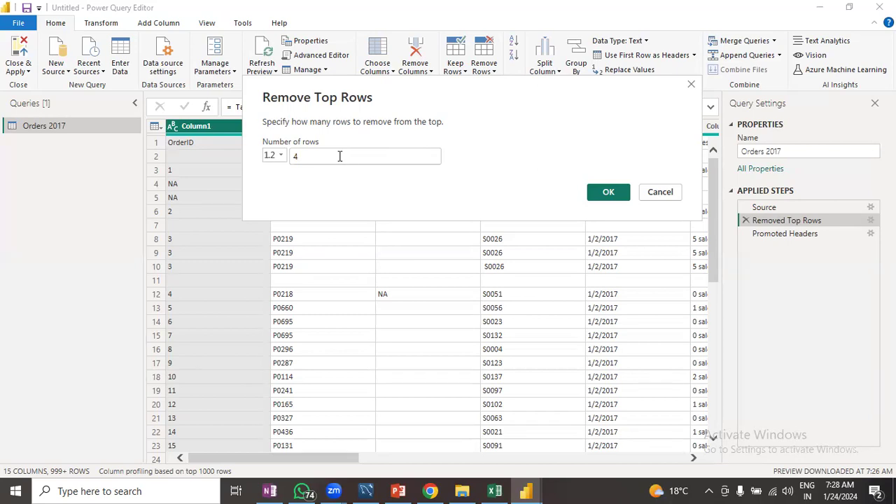
key("BackSpace")
type("5")
left_click(607, 192)
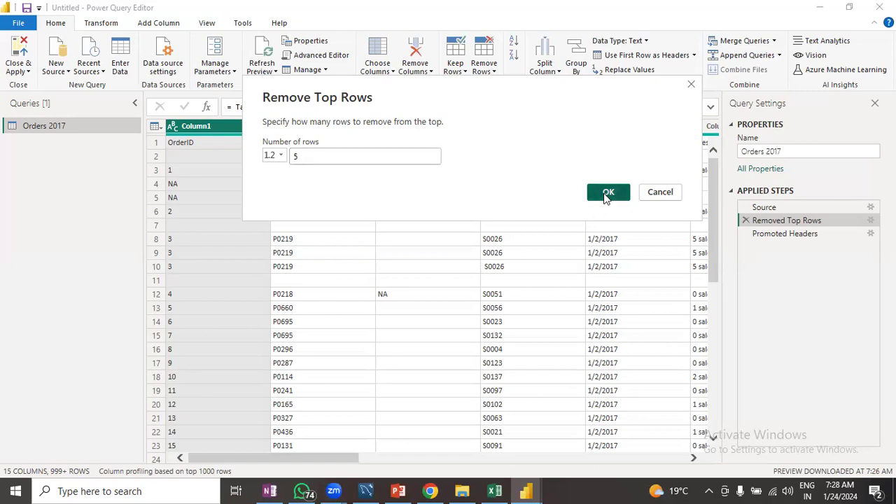
left_click(786, 234)
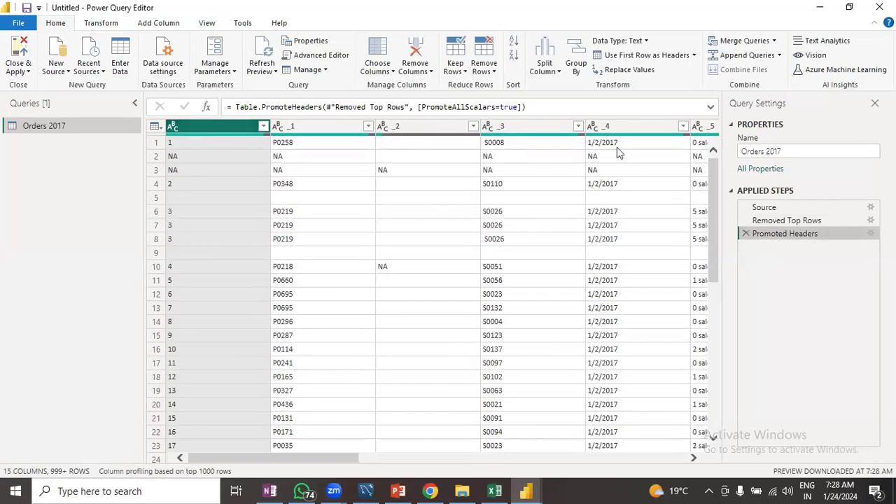
mouse_move(336, 459)
left_mouse_down()
mouse_move(658, 440)
mouse_move(336, 454)
left_mouse_up()
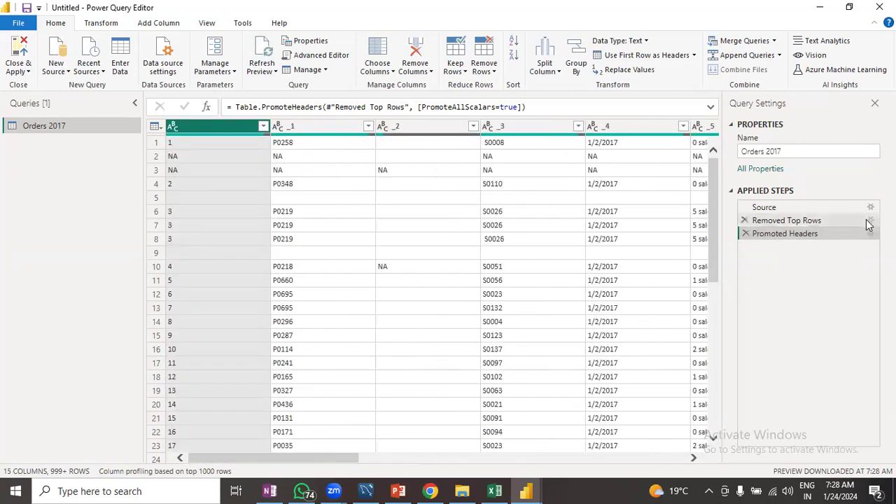
- Set the Removed Top Rows step back to 4 rows and display the data at the Promoted Headers step
left_click(784, 221)
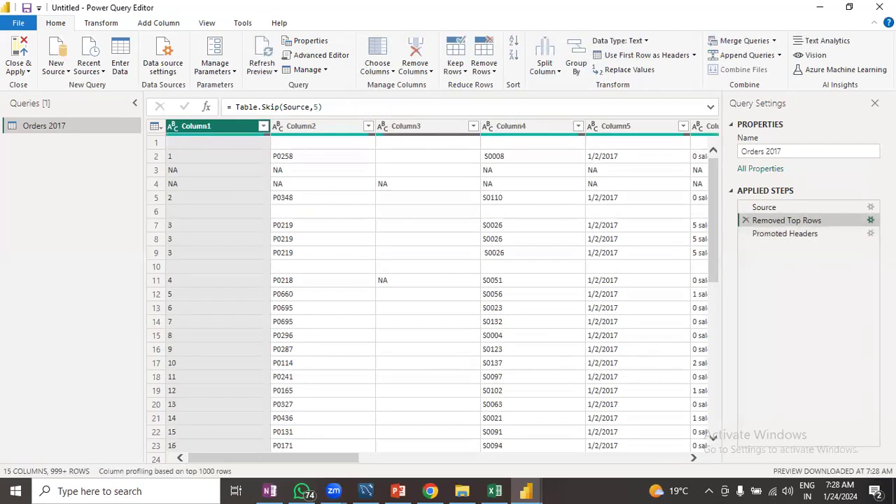
left_click(870, 220)
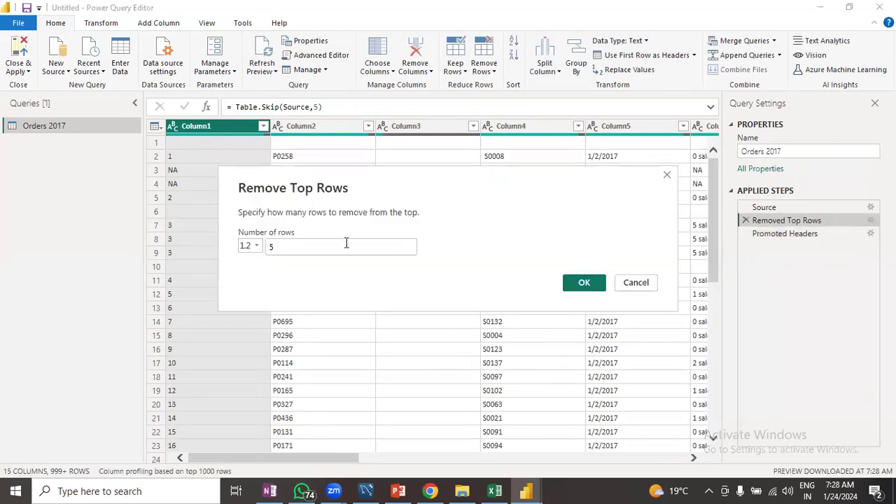
left_click(305, 249)
key("BackSpace")
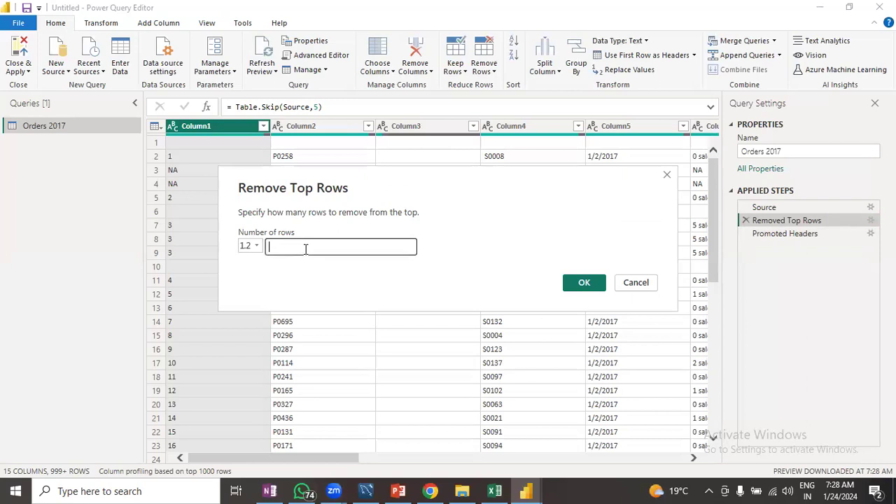
type("4")
left_click(584, 282)
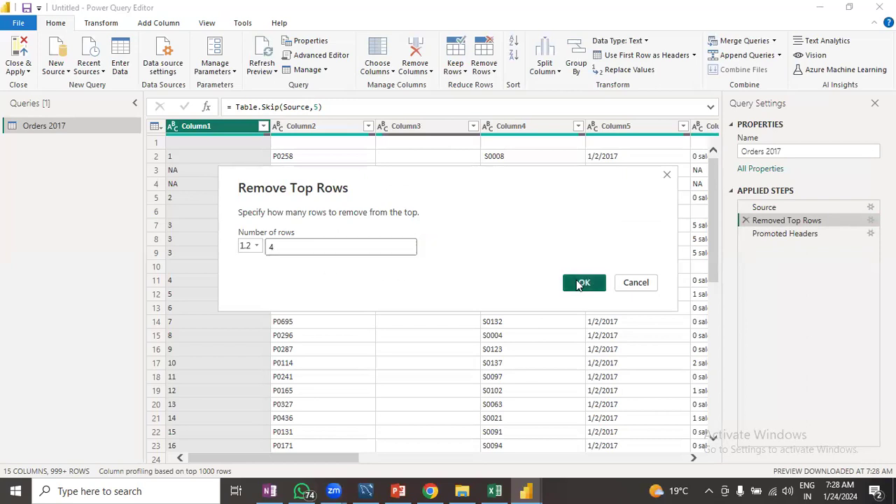
left_click(773, 238)
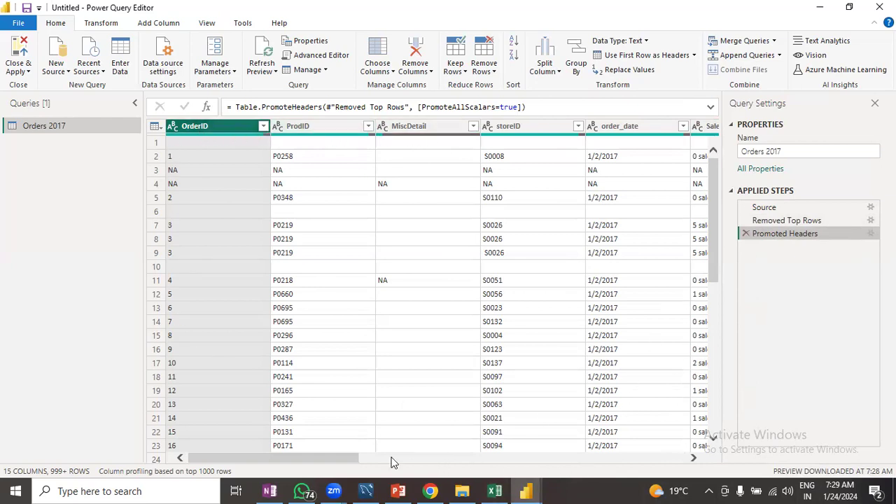
left_click_drag(345, 456, 289, 445)
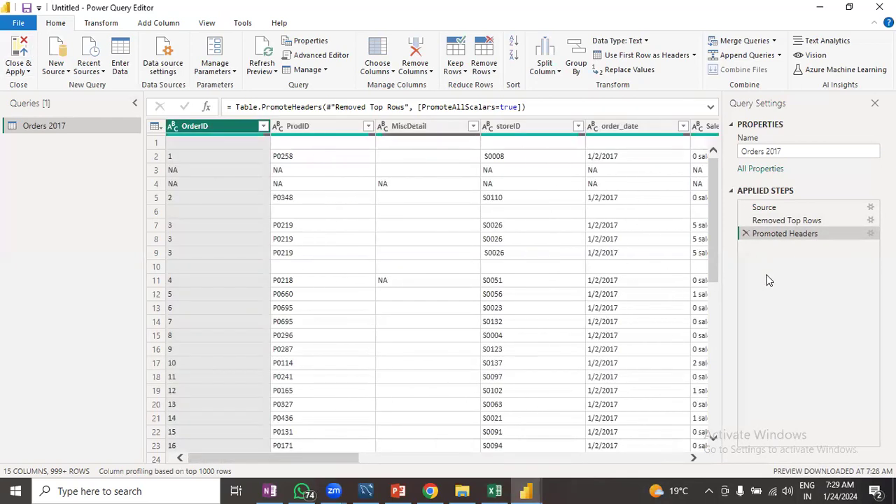
- Close the query editor, applying the changes, and view the loaded Orders 2017 data in Table view
left_click(22, 52)
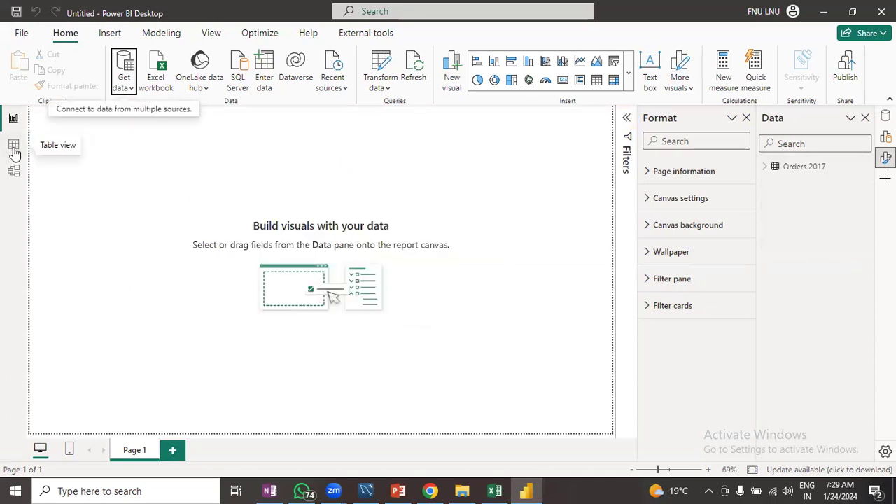
left_click(14, 147)
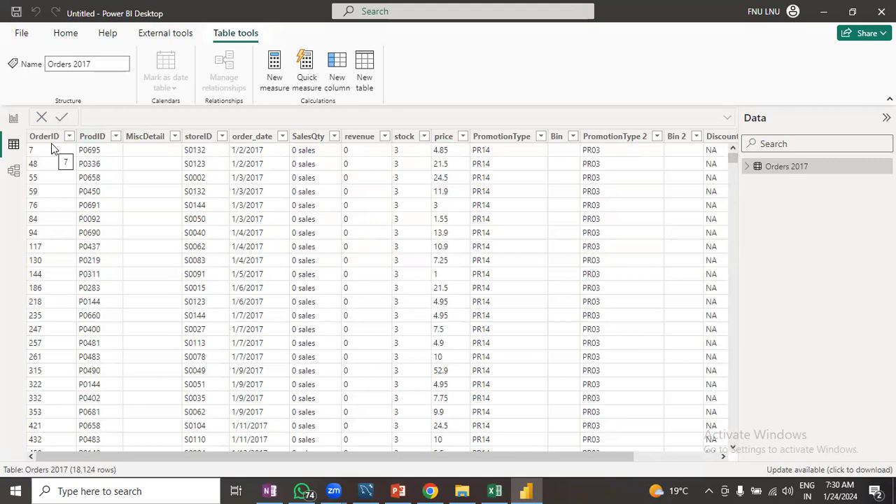
left_click(494, 491)
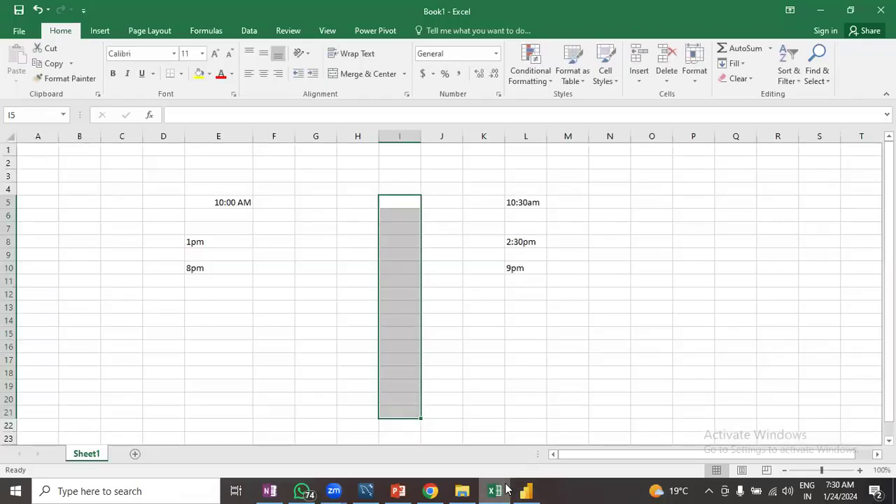
left_click(525, 491)
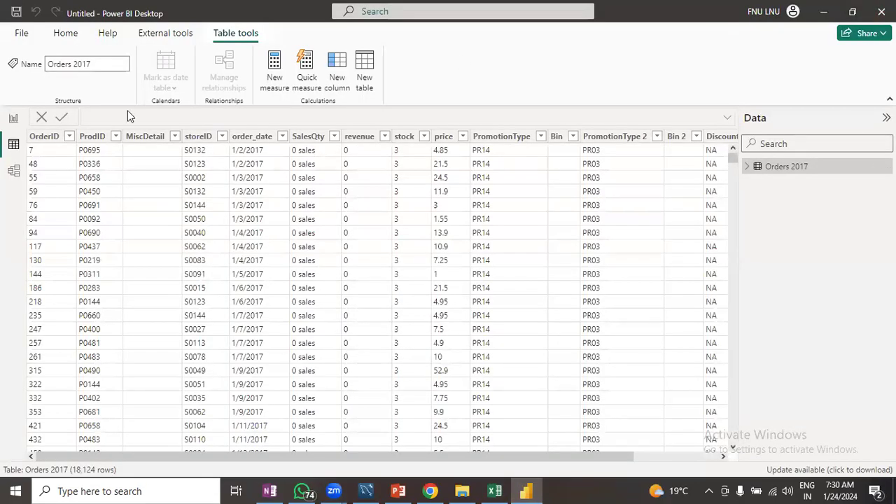
- Return to Report view and reopen Orders 2017 in Power Query Editor to look over its rows
left_click(14, 118)
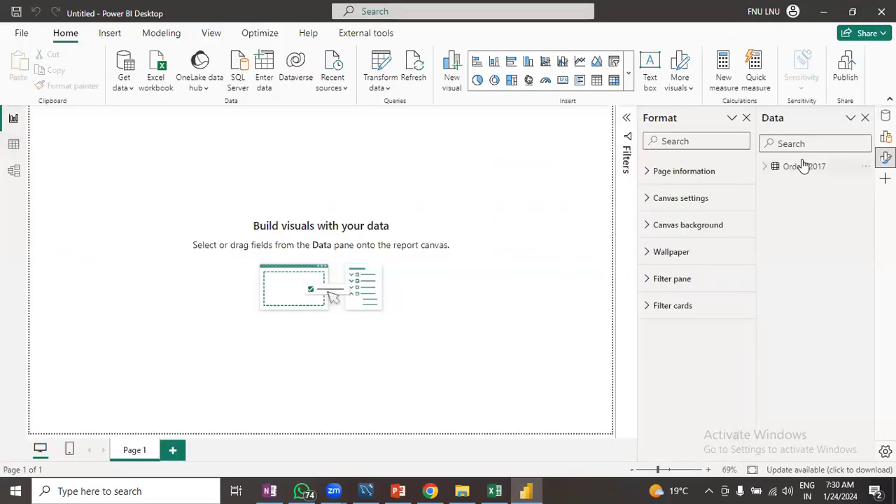
left_click(378, 70)
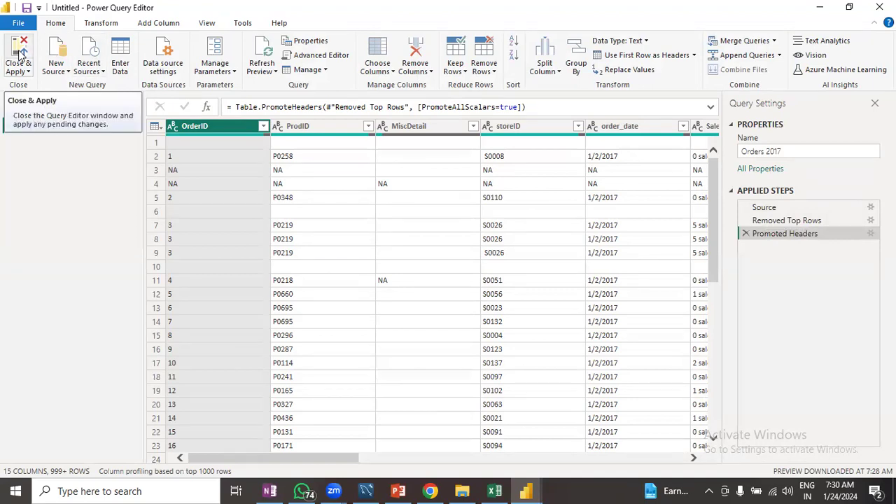
scroll(490, 420, "down", 6)
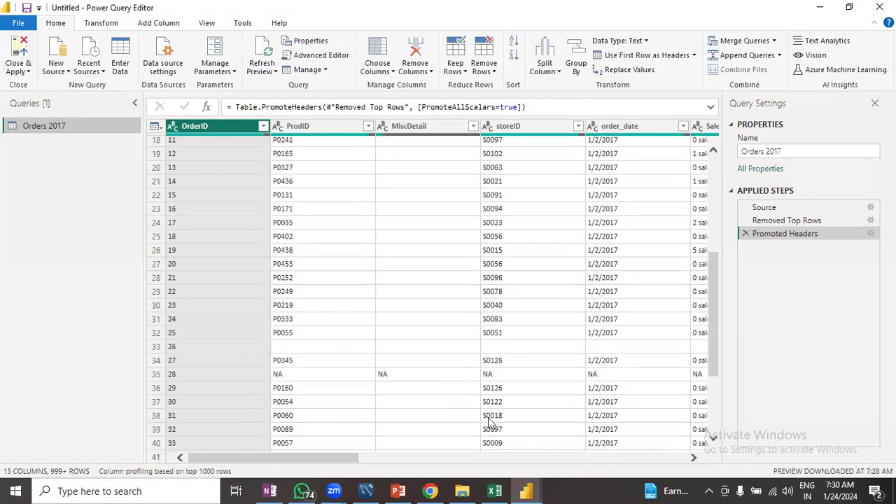
scroll(297, 236, "up", 6)
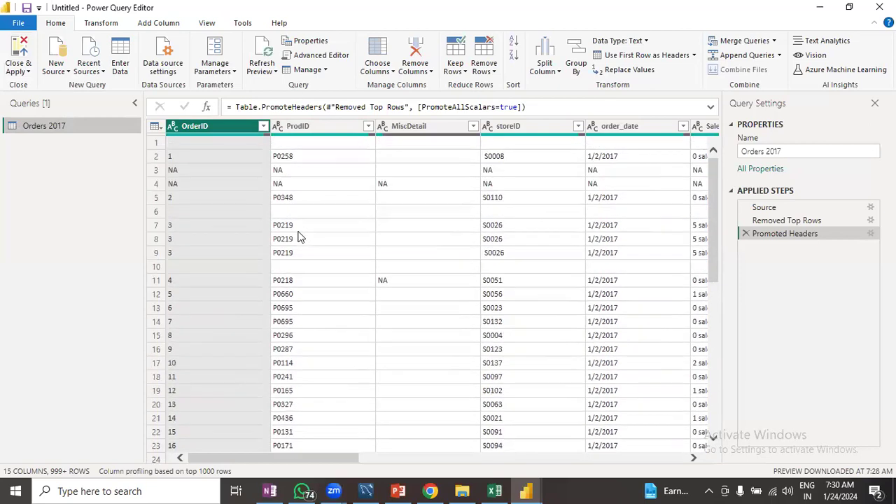